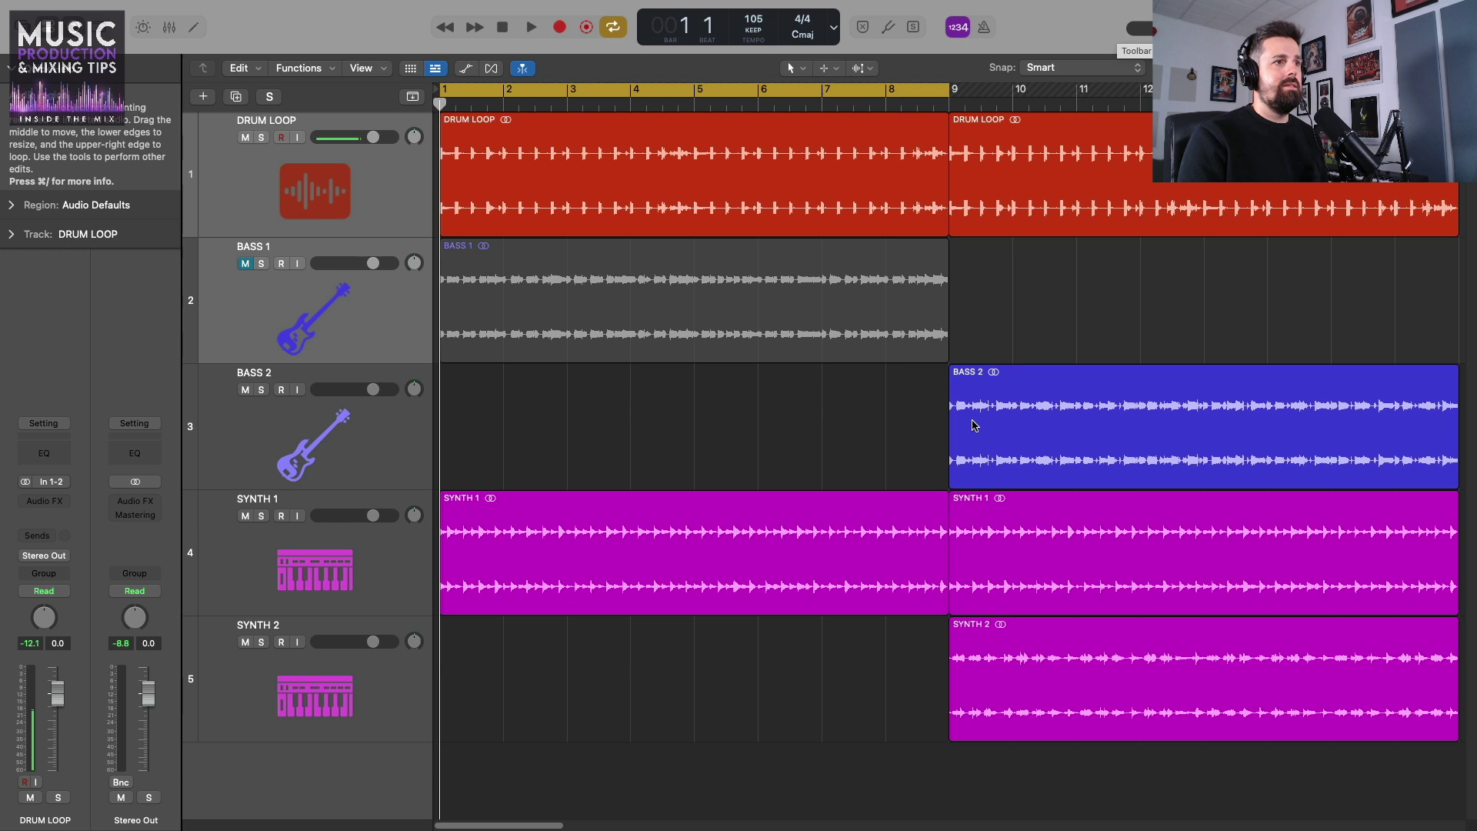
Audition the project, then run Replace or Double Drum Track on the first DRUM LOOP region
key(space)
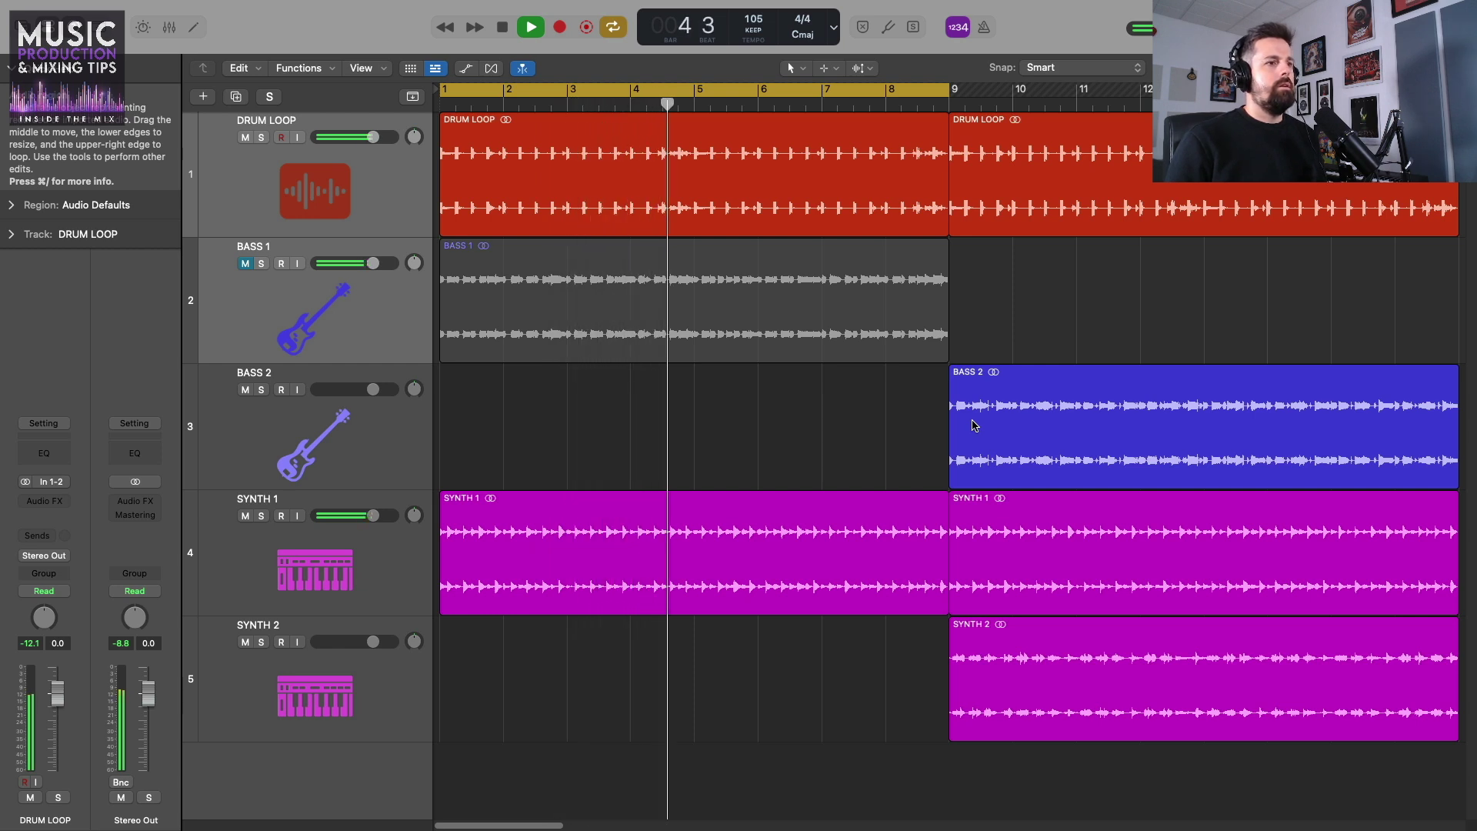
key(space)
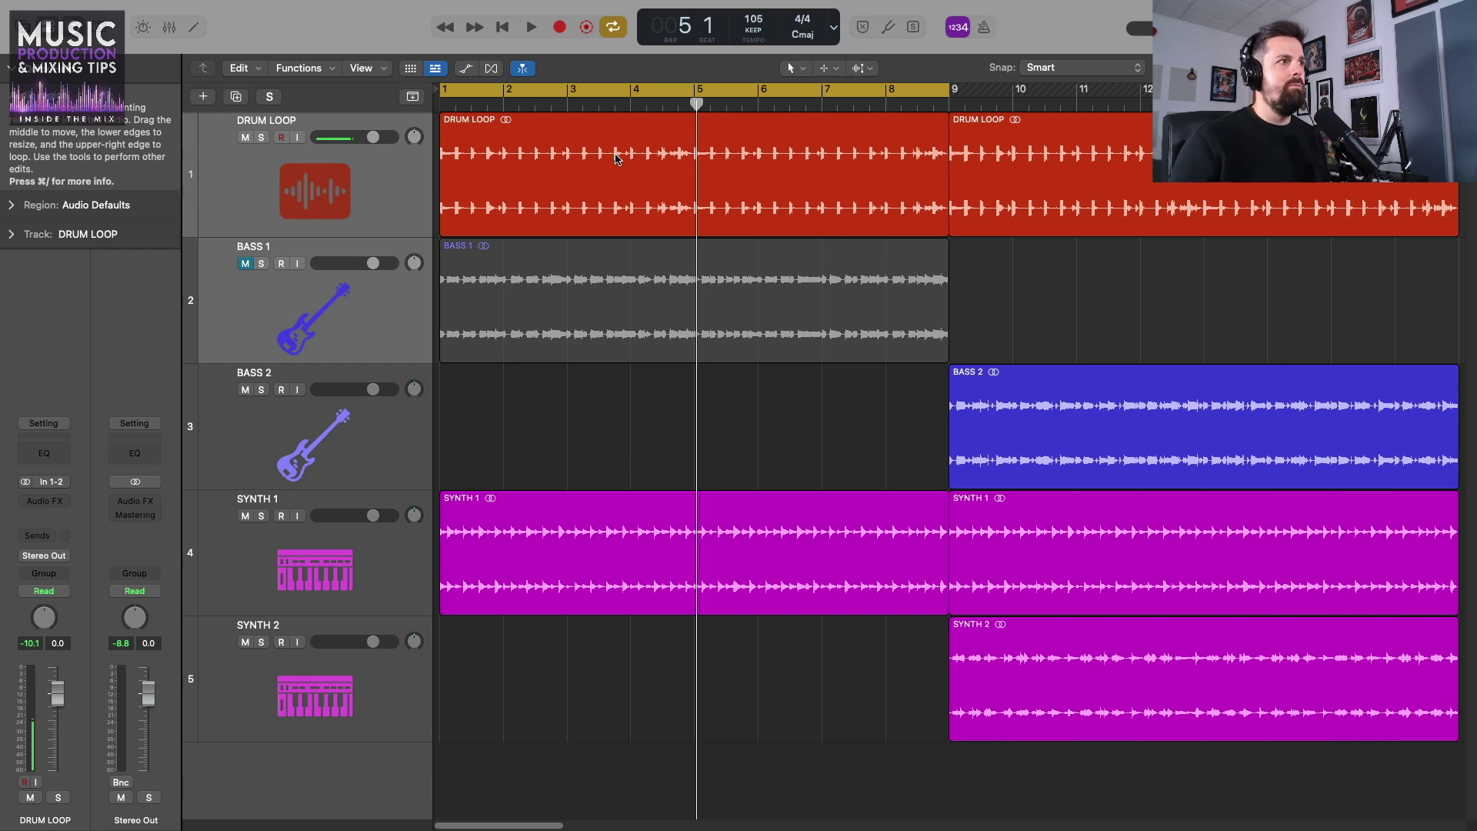
click(379, 465)
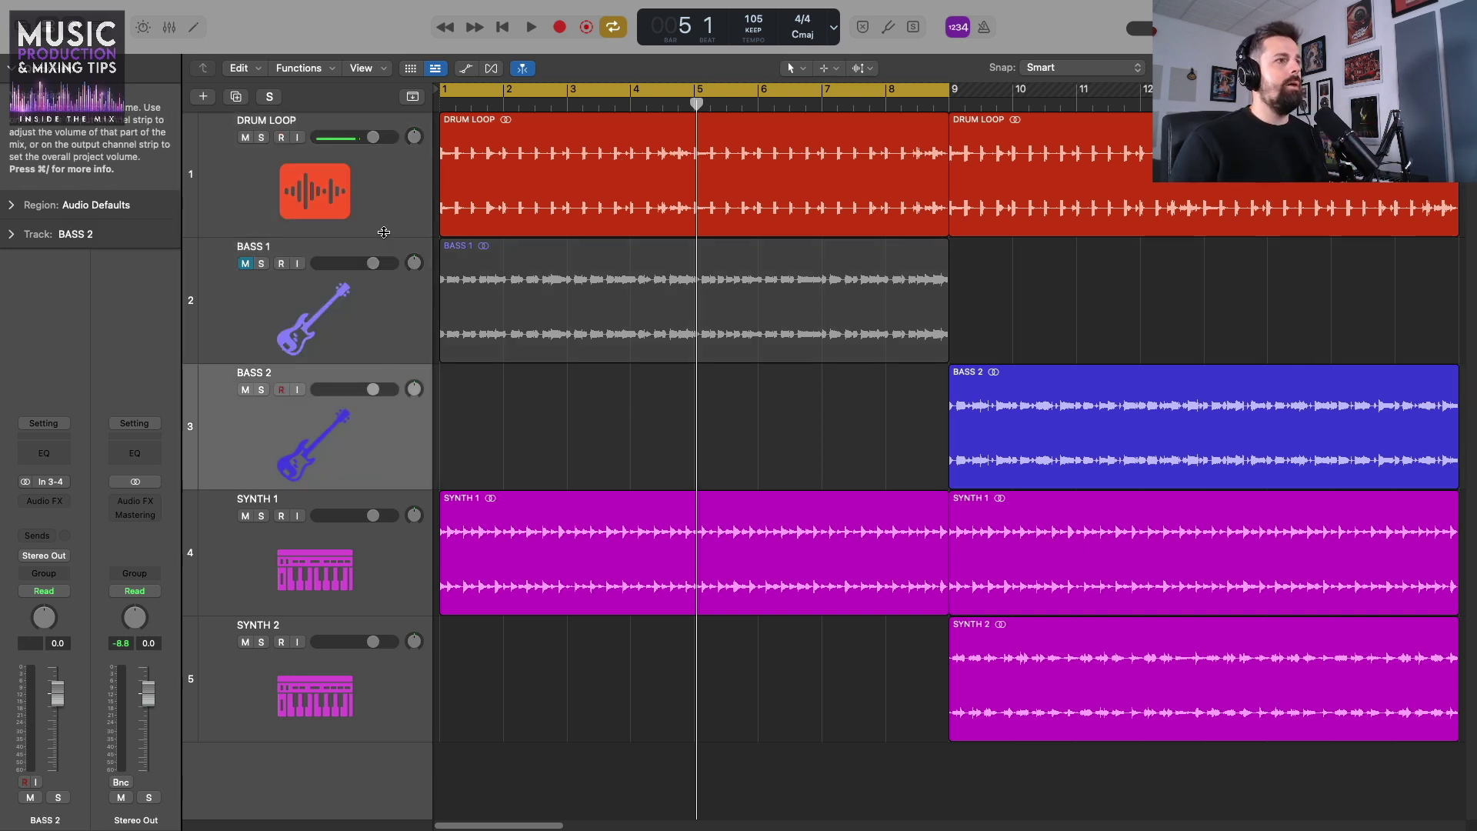
click(402, 216)
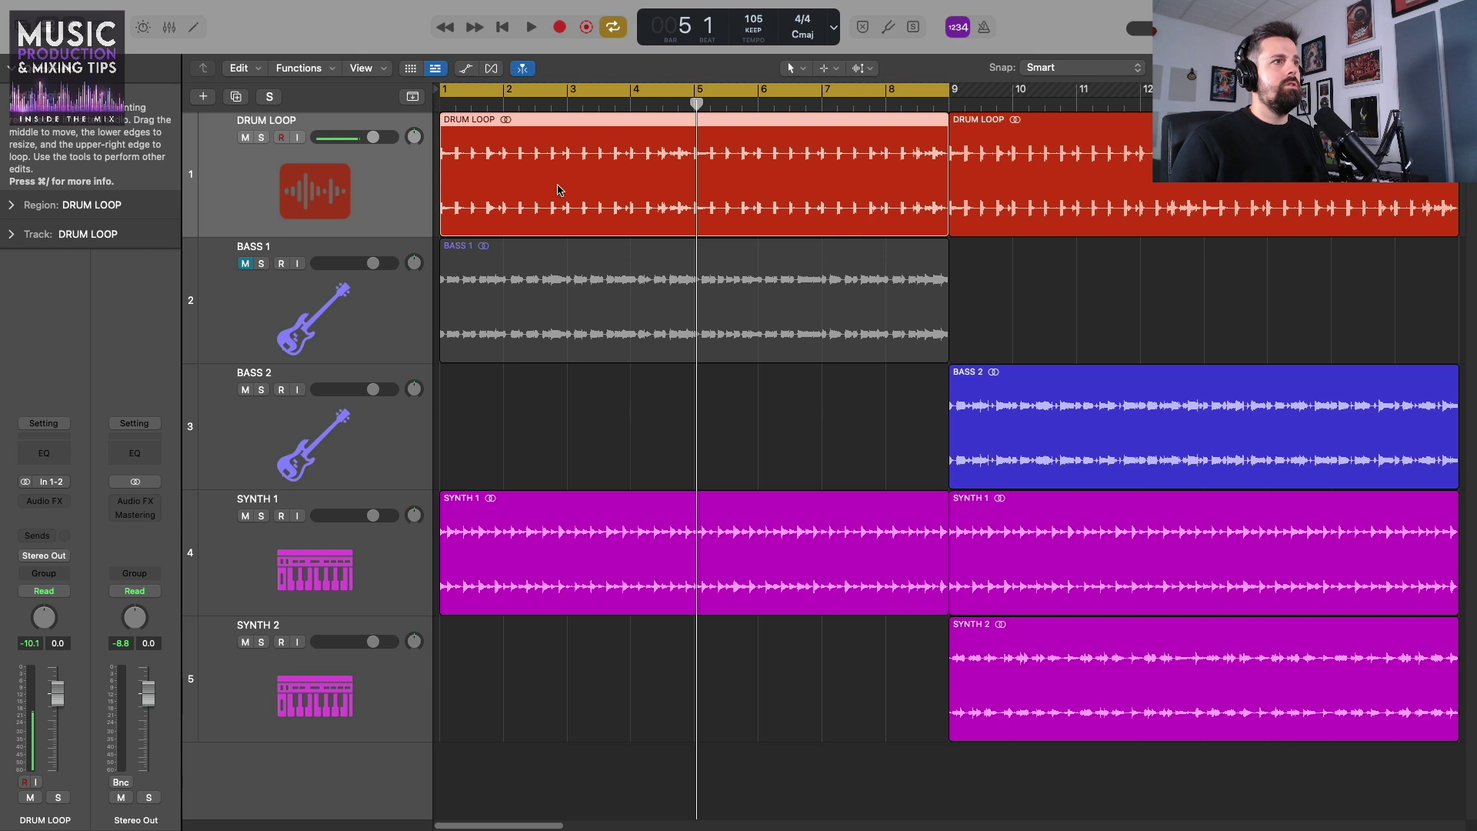
click(183, 9)
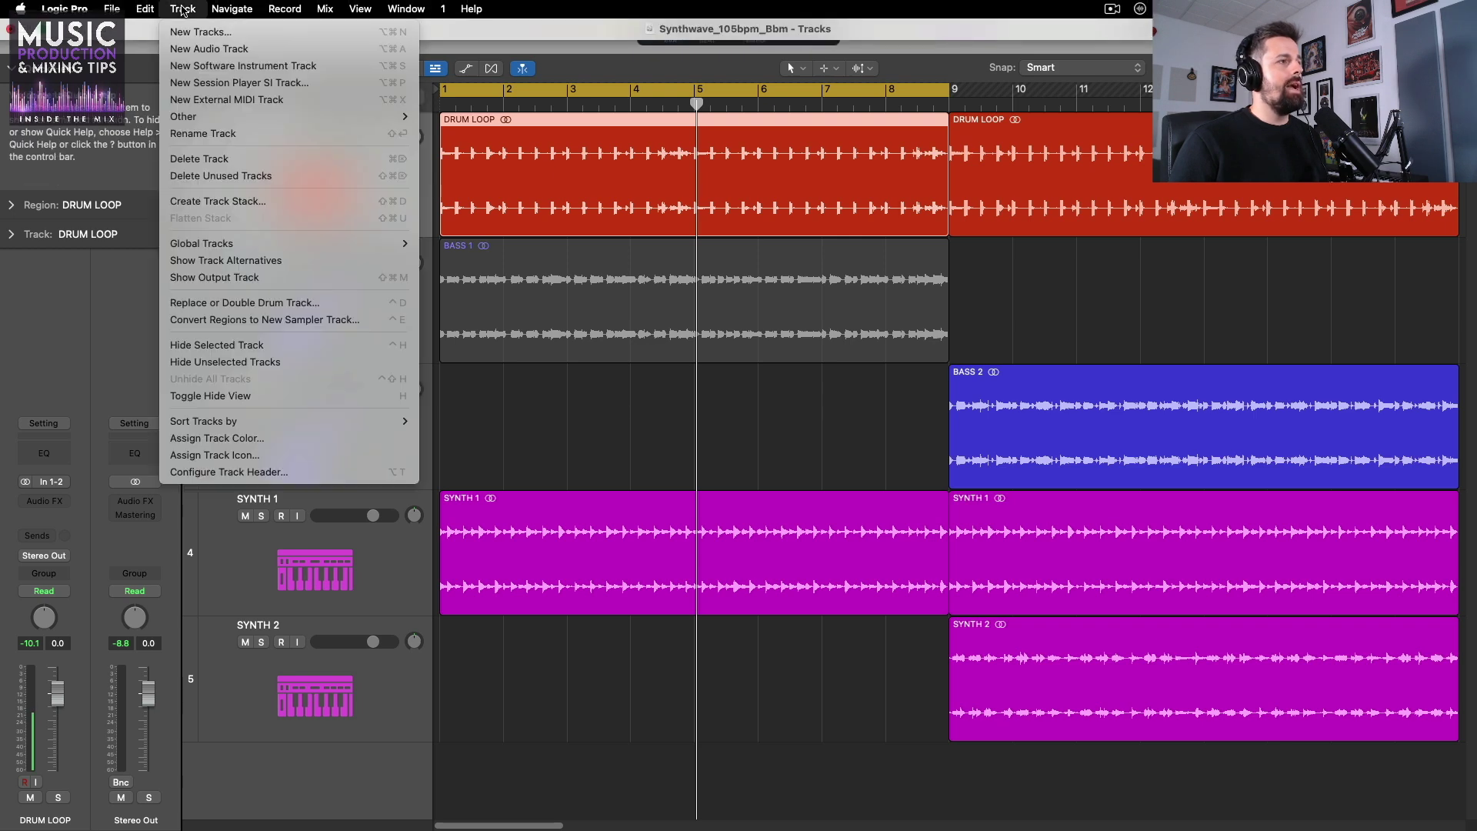
click(274, 306)
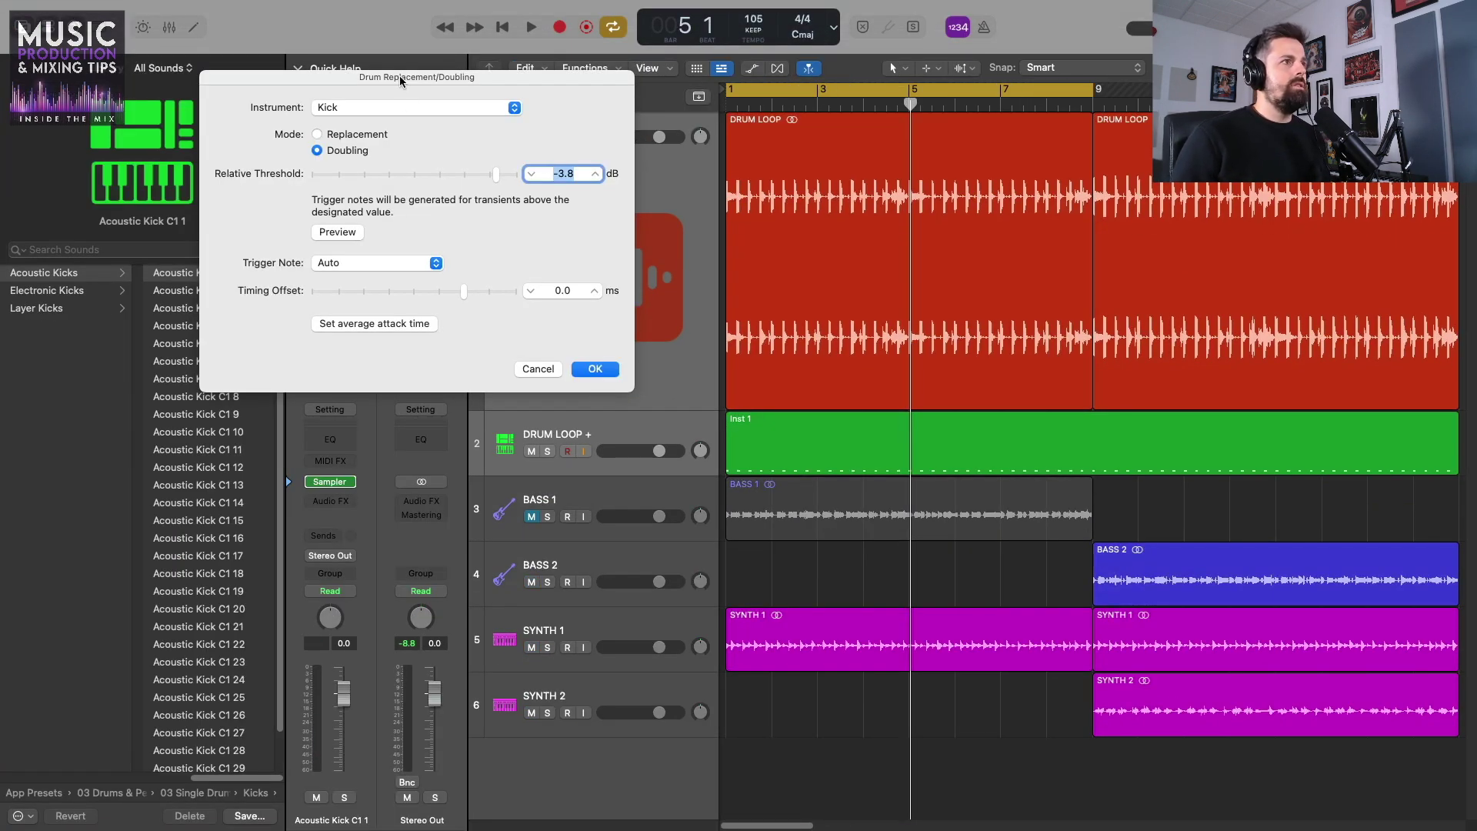
In the drum doubling dialog, keep Kick as the instrument and choose Doubling mode
drag(401, 77, 474, 98)
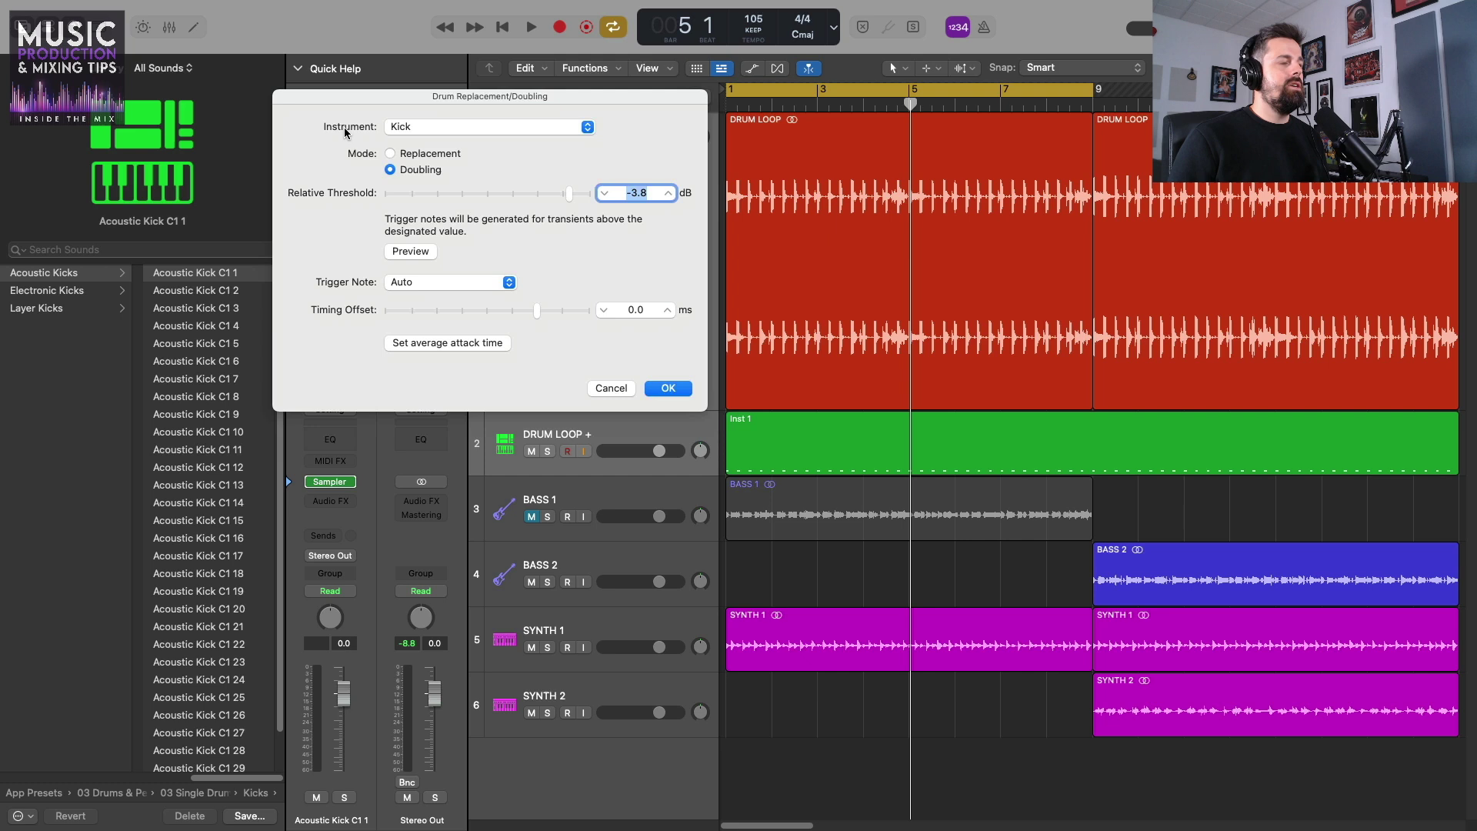
click(402, 127)
click(416, 130)
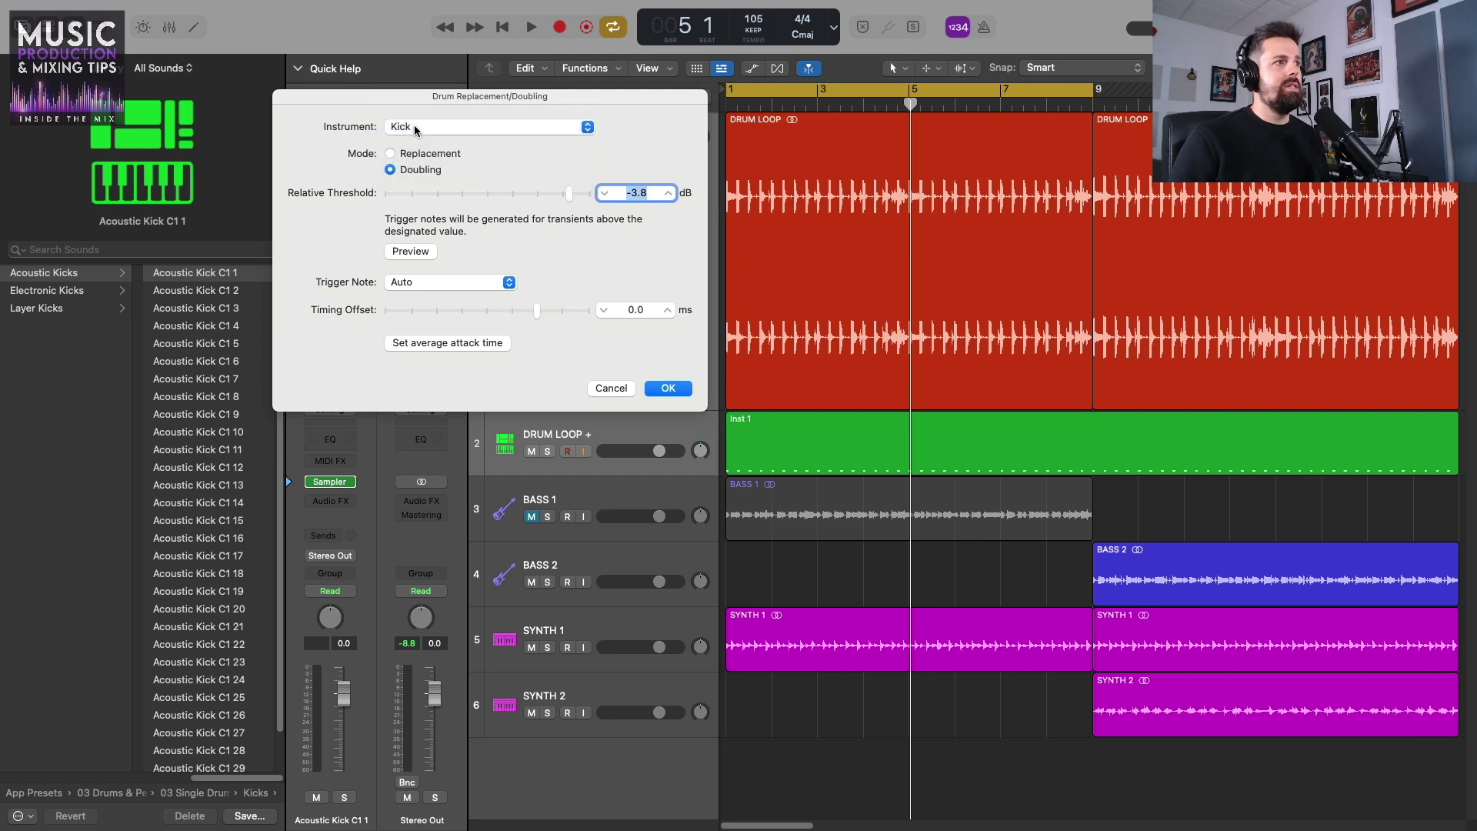
click(391, 170)
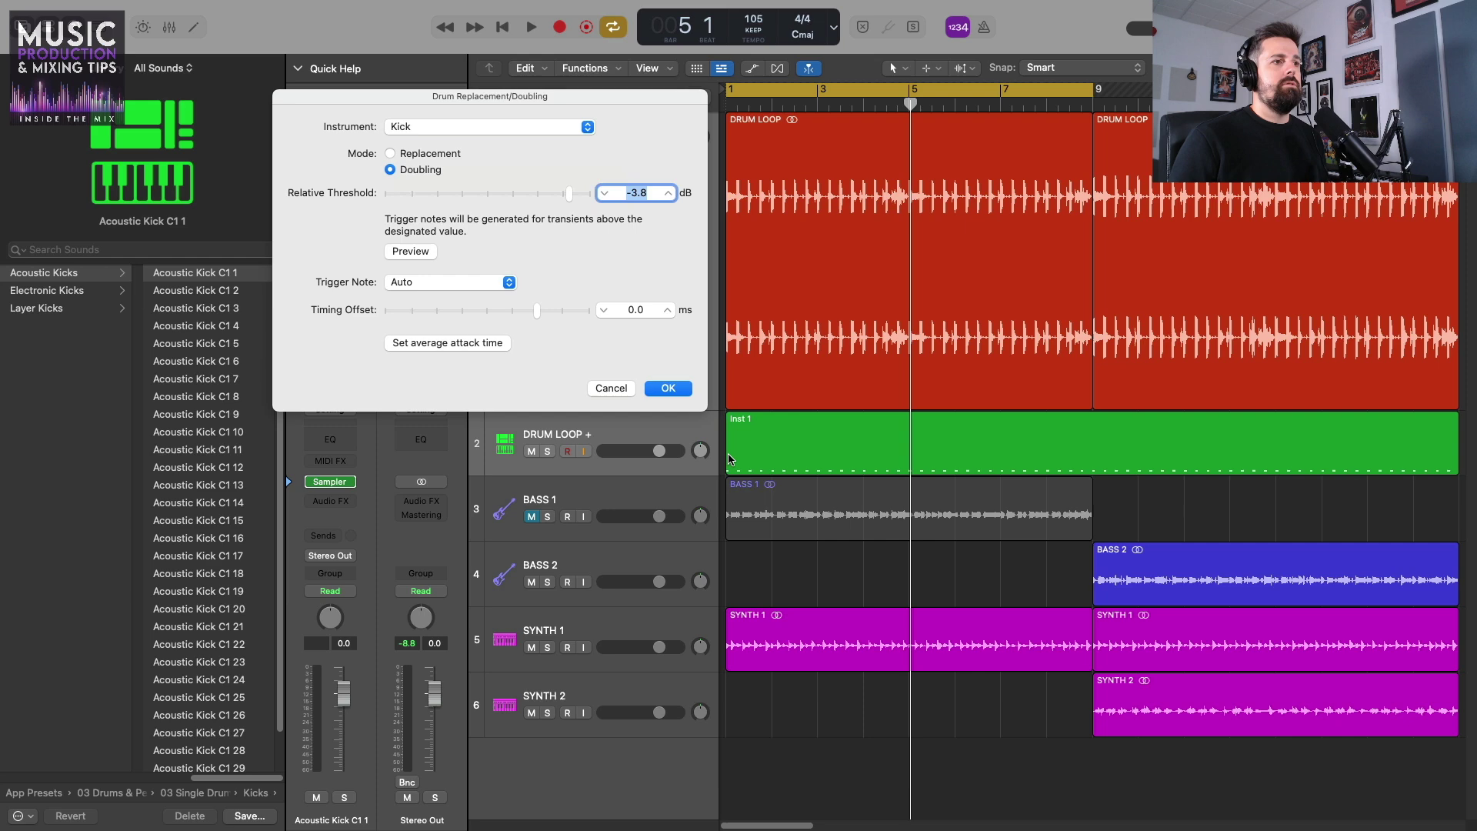
Even out the track lane heights and select the Inst 1 region on DRUM LOOP +
click(668, 479)
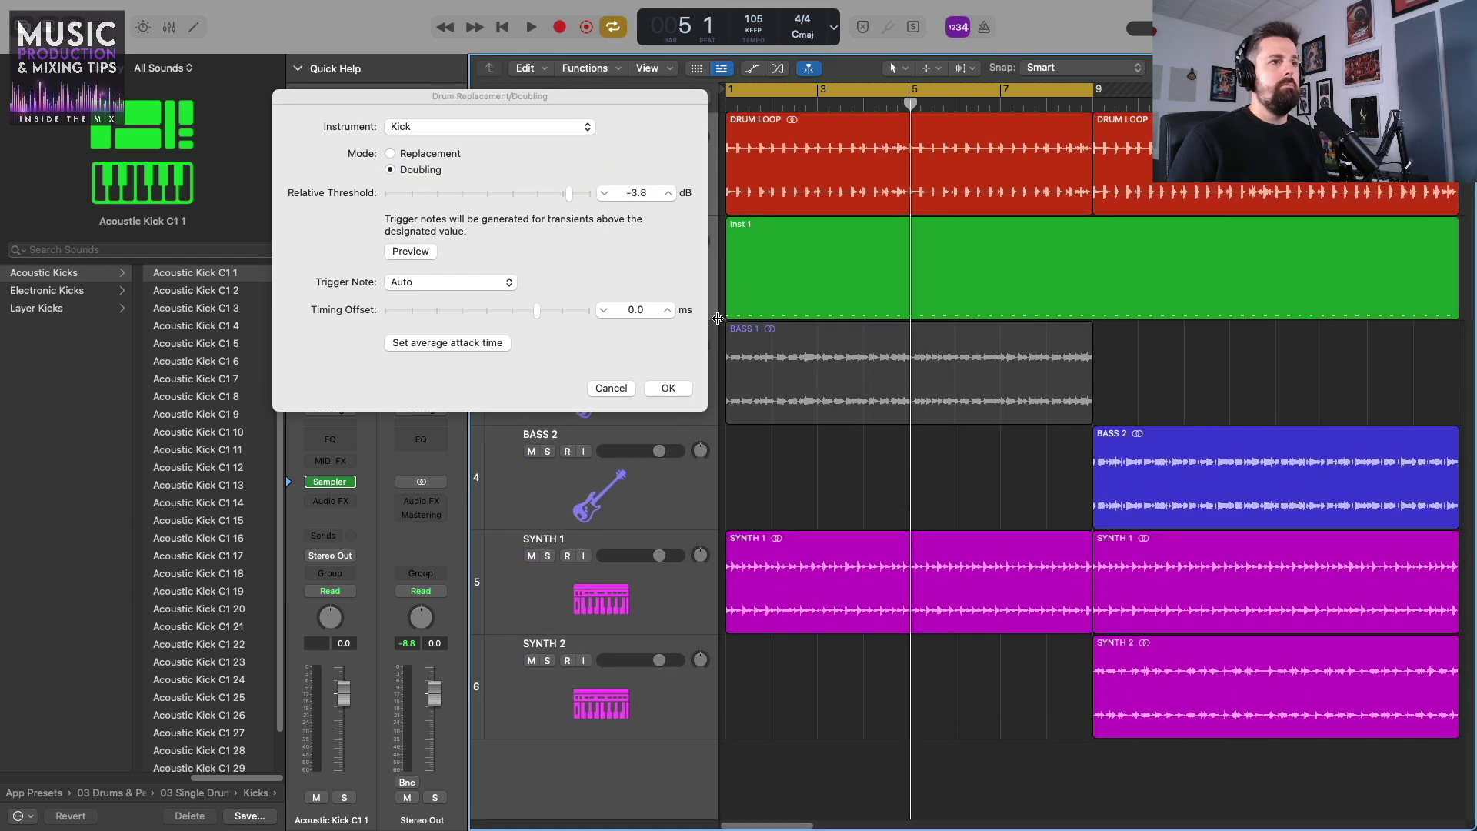
drag(615, 99, 507, 81)
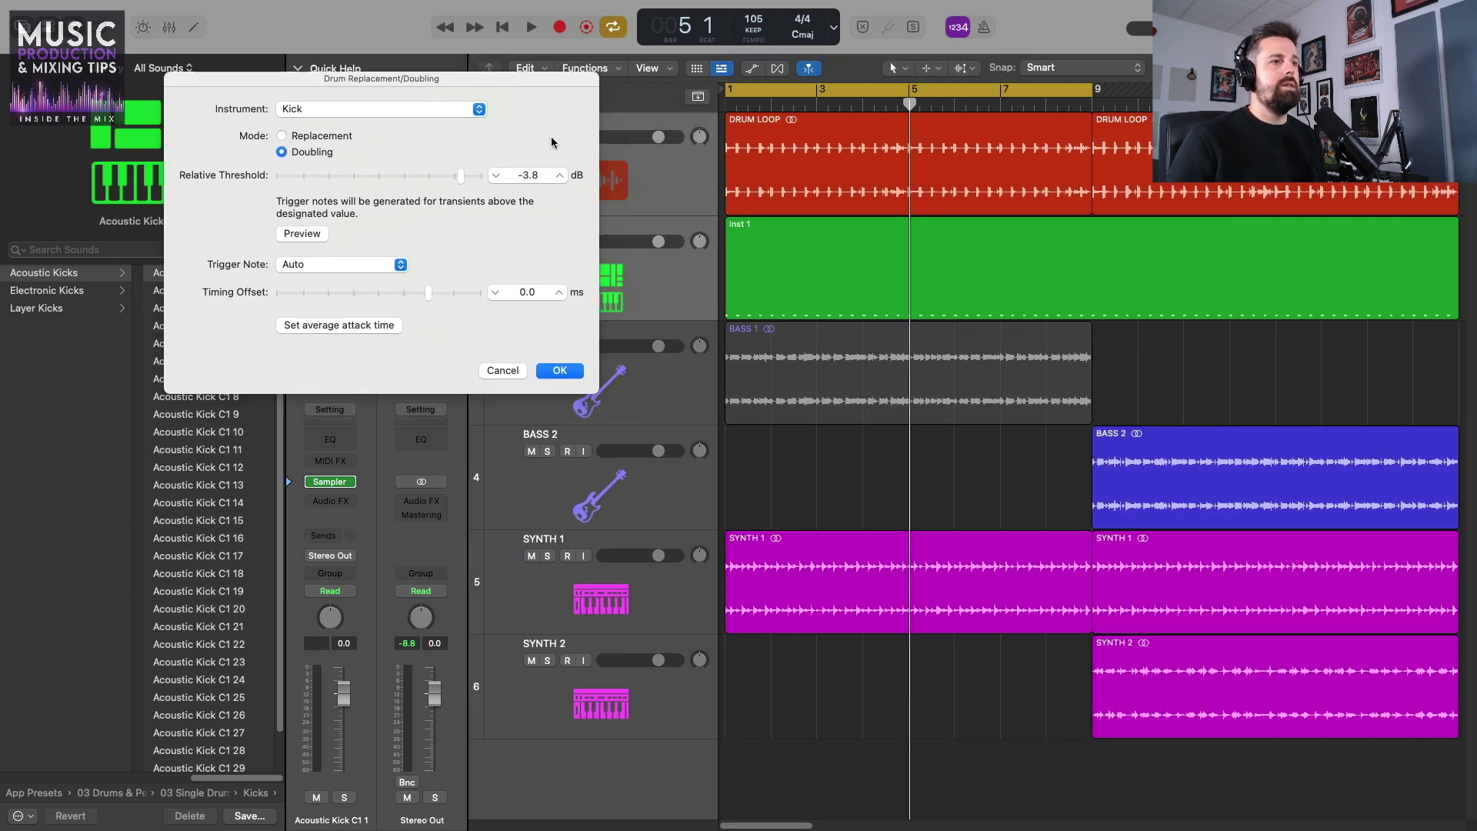
click(677, 317)
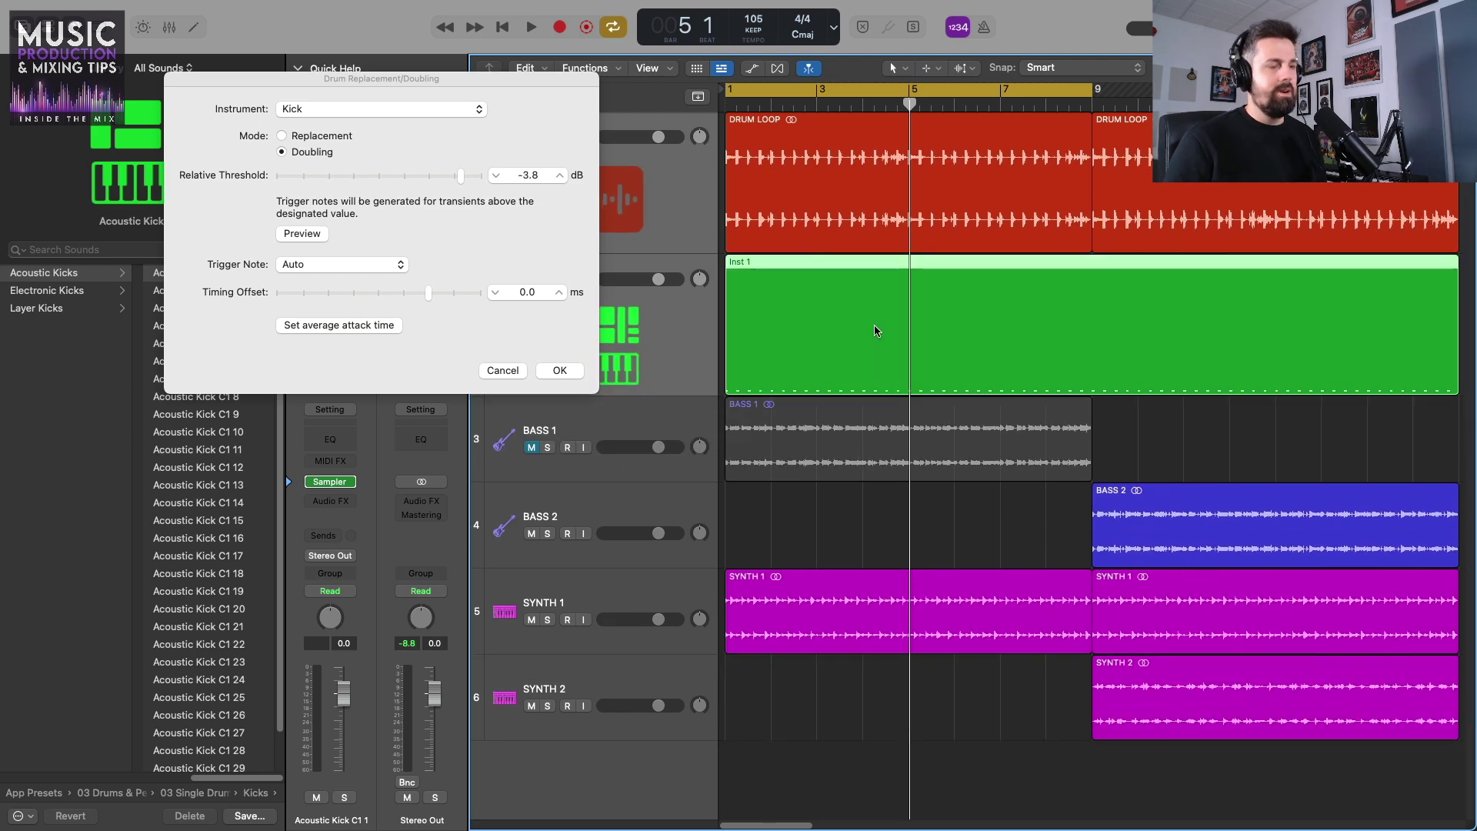
Open Inst 1 in the Piano Roll and tune the kick relative threshold to -5.0 dB
double_click(877, 330)
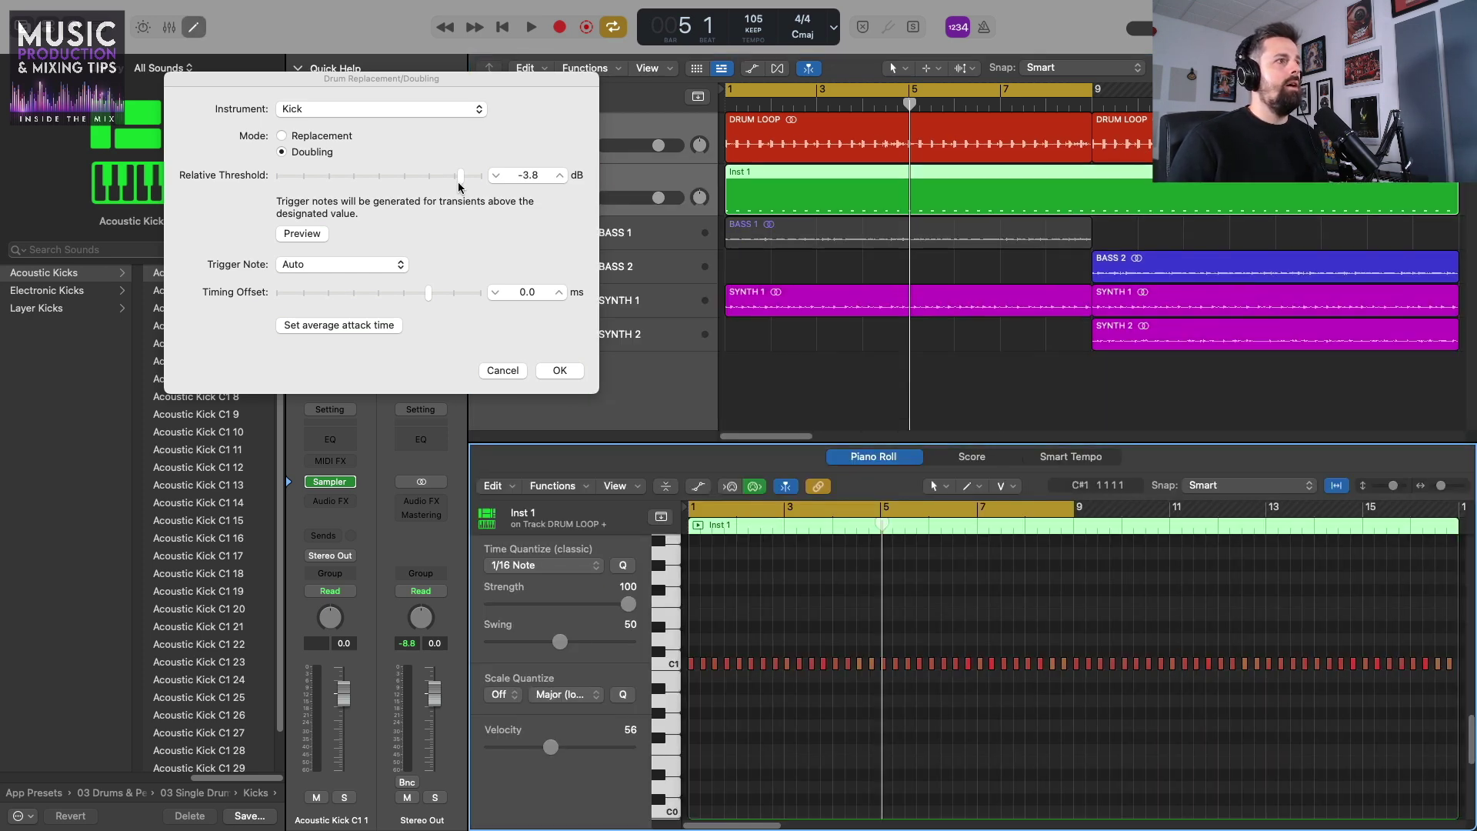
drag(461, 176, 415, 176)
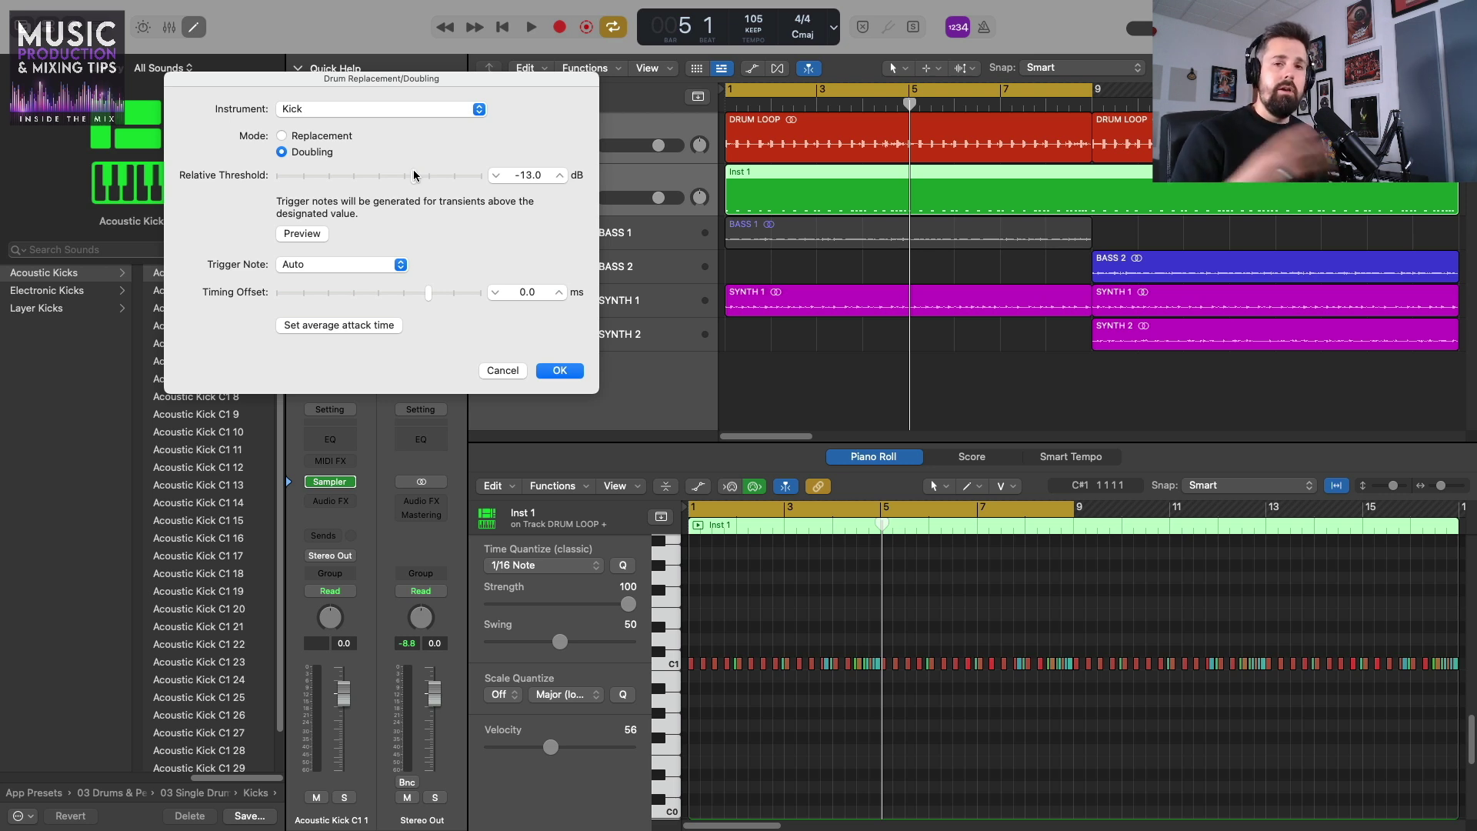
drag(414, 176, 441, 176)
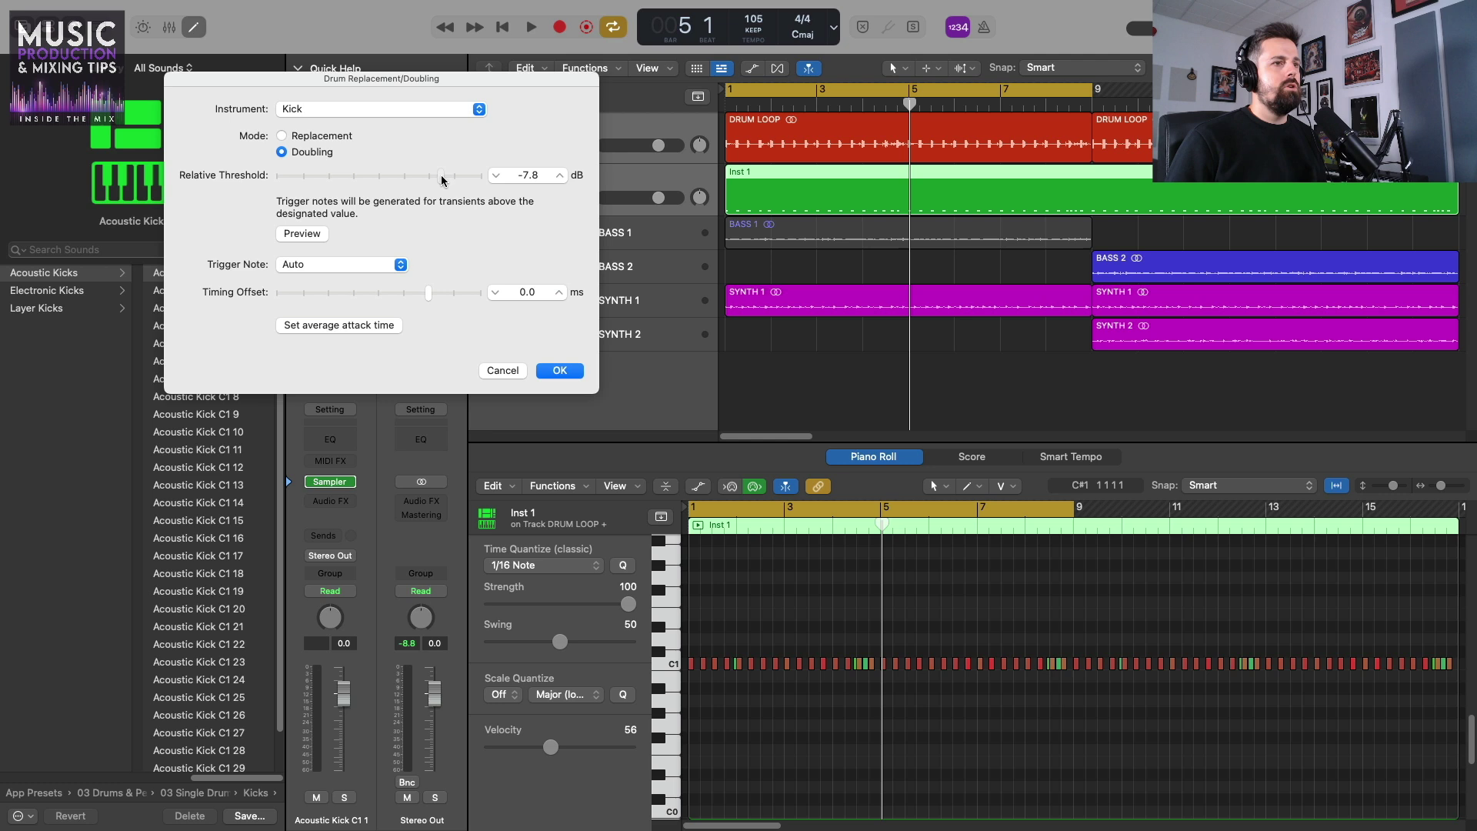
drag(442, 178, 454, 182)
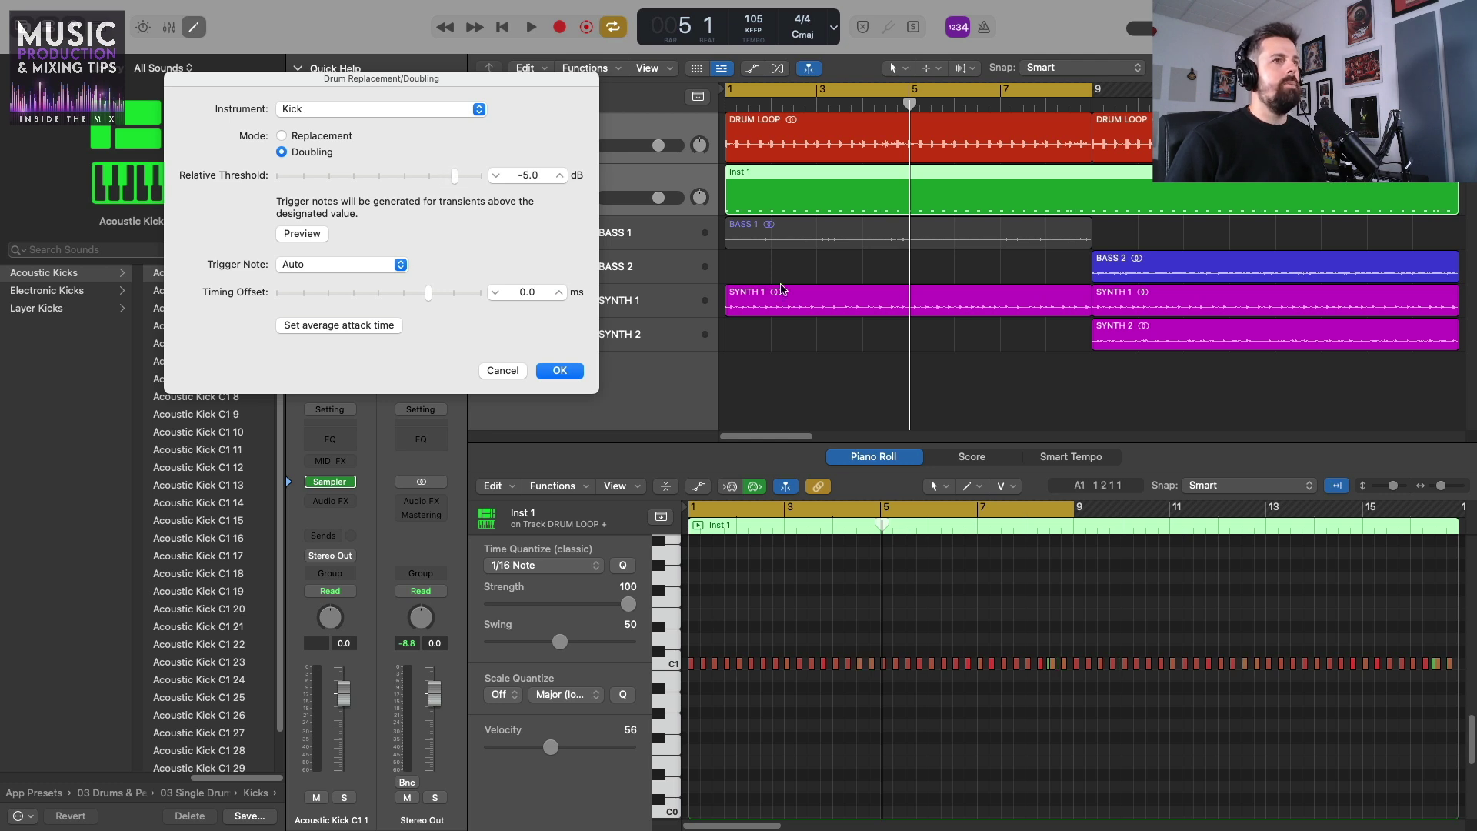
drag(465, 80, 315, 217)
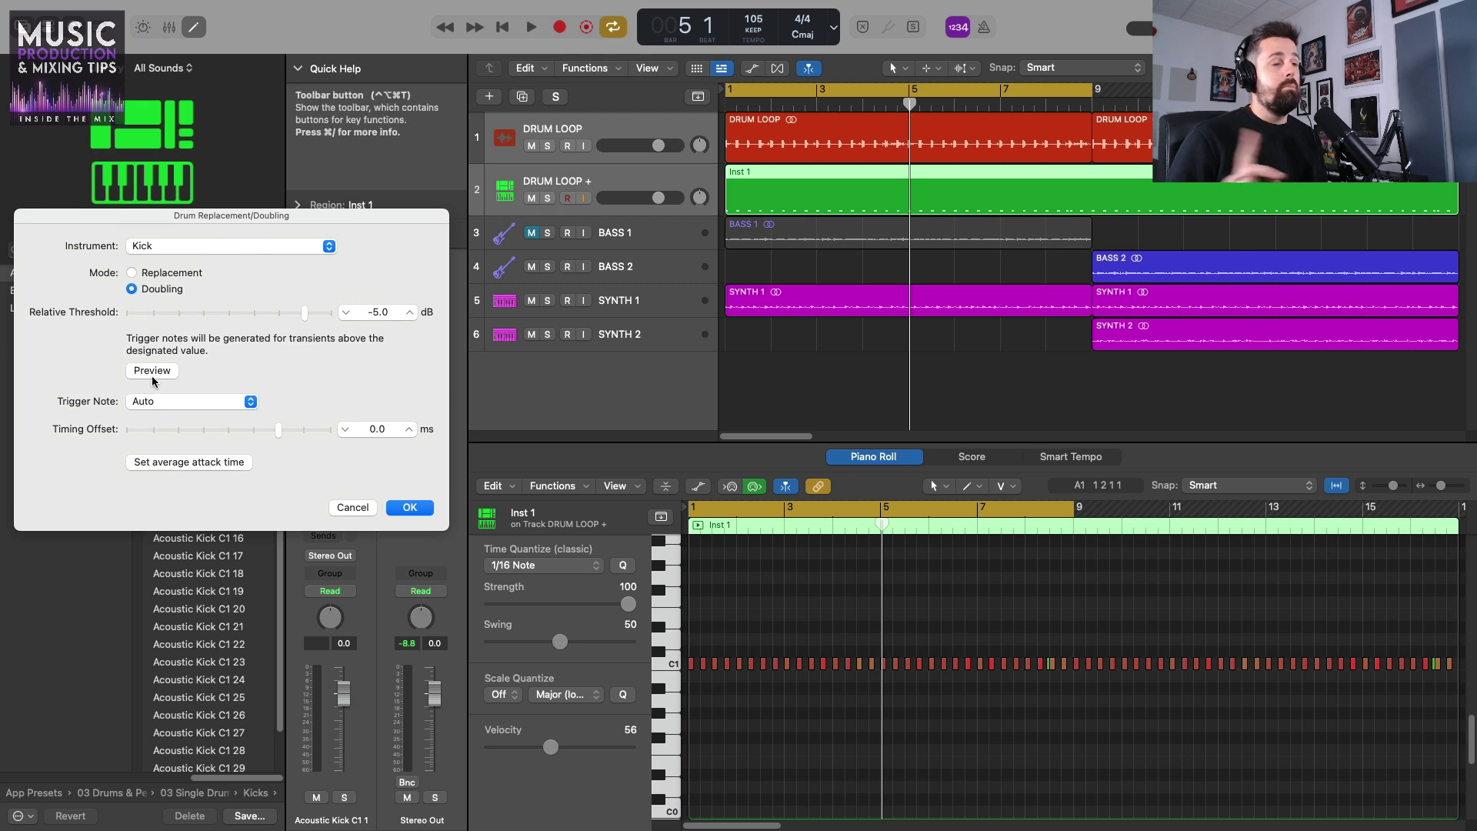
drag(247, 218, 410, 162)
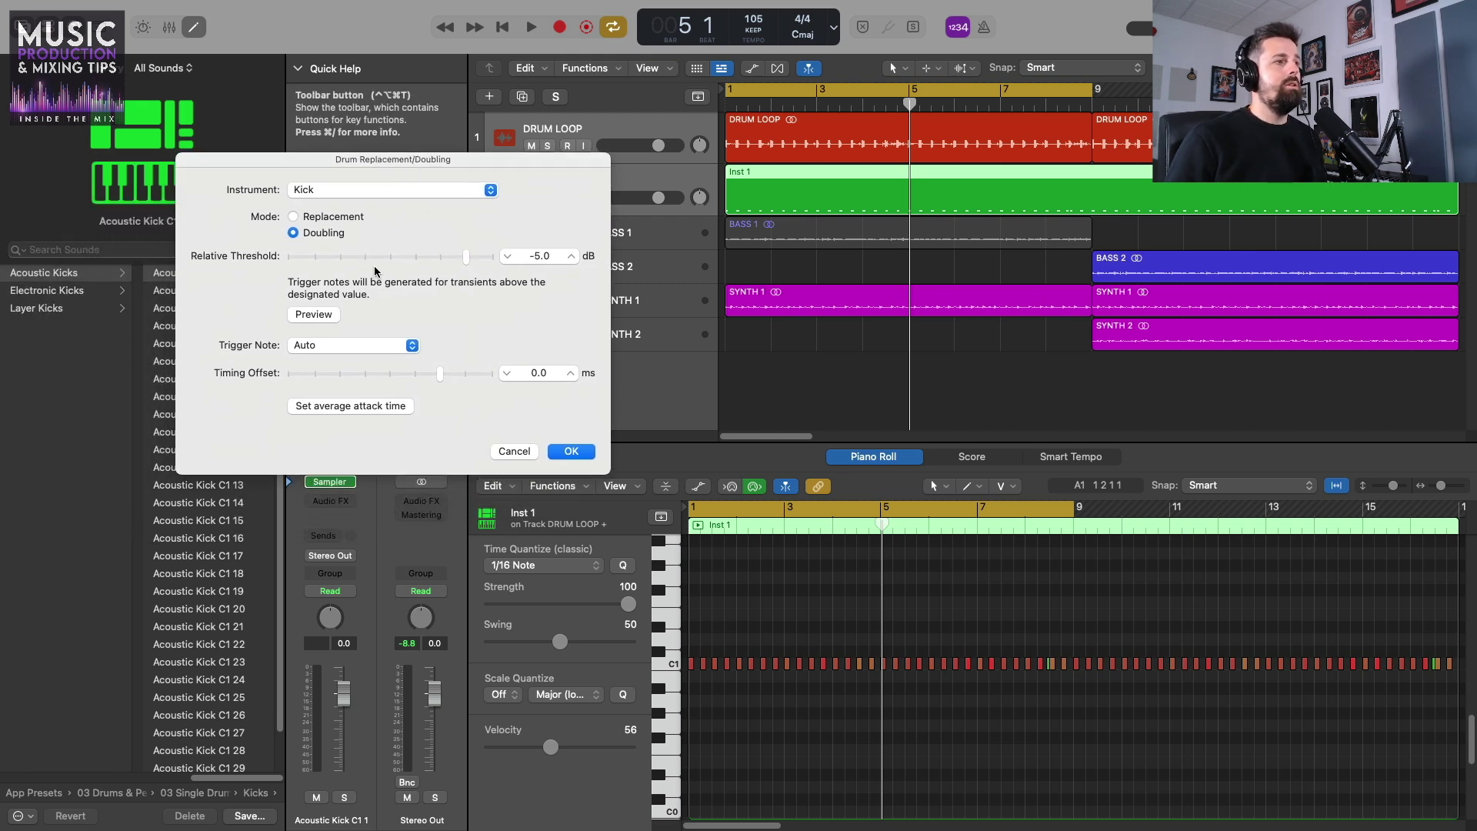
click(313, 315)
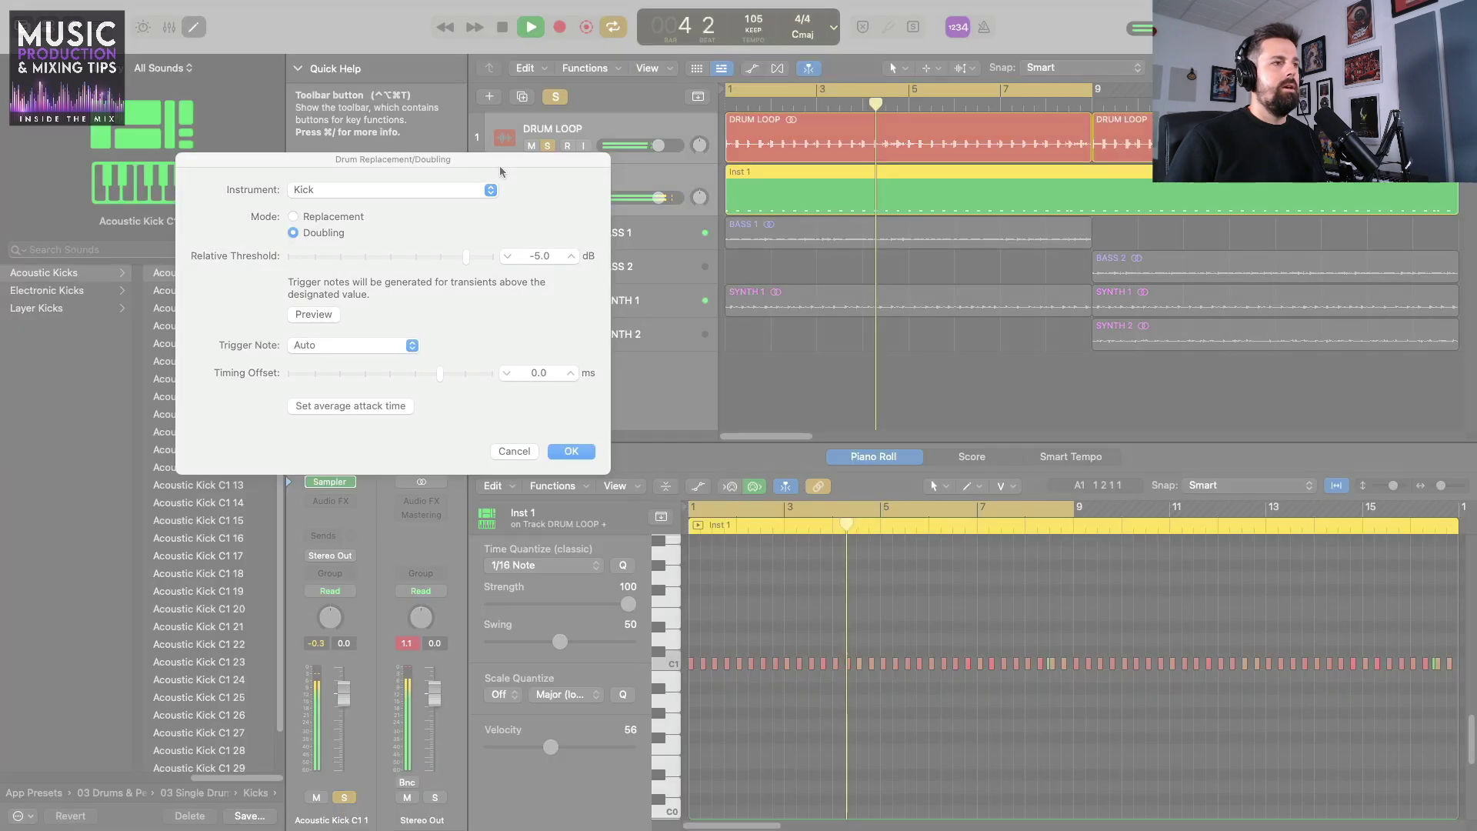
click(315, 313)
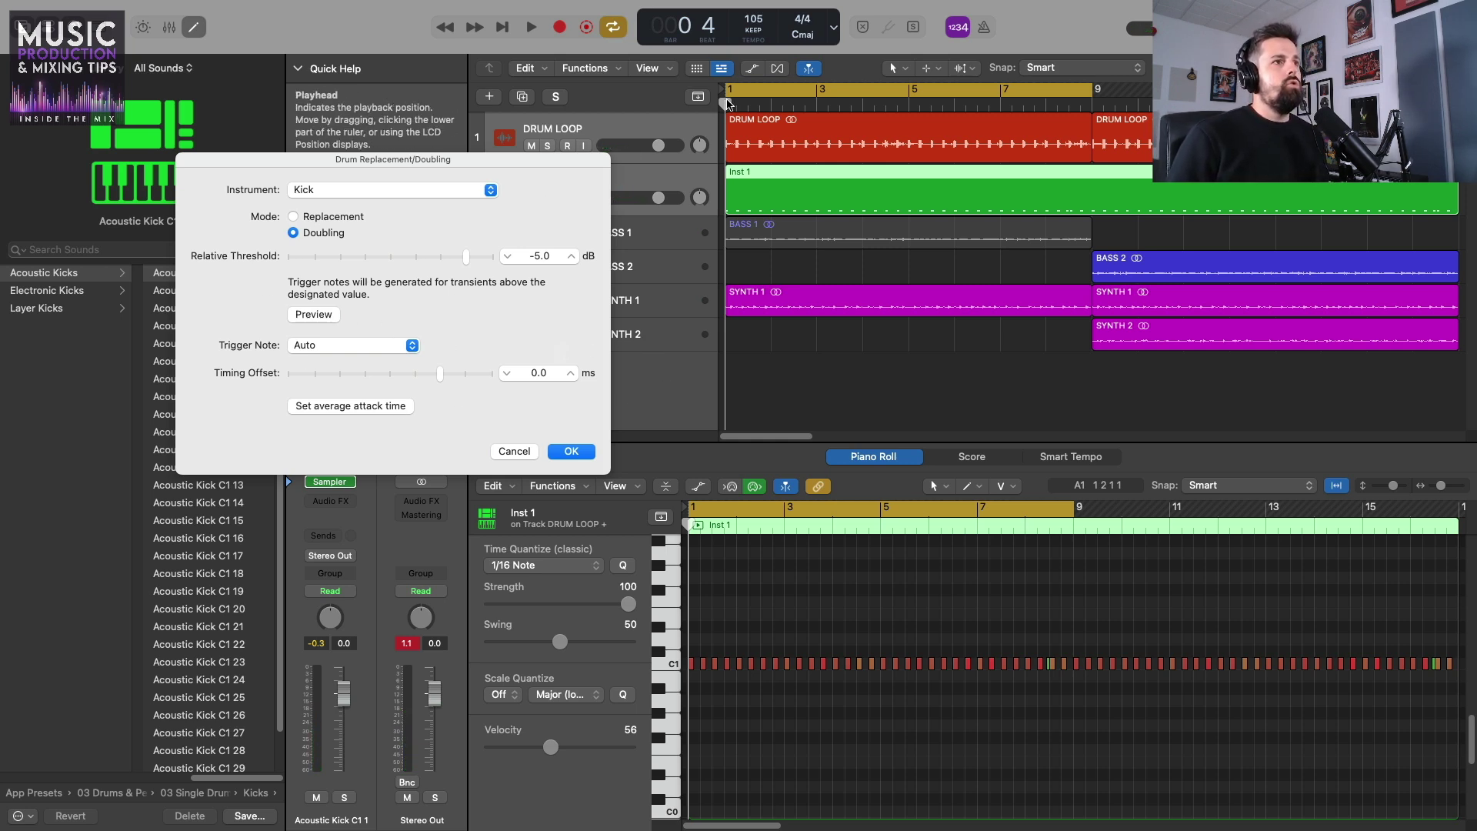
drag(554, 159, 492, 238)
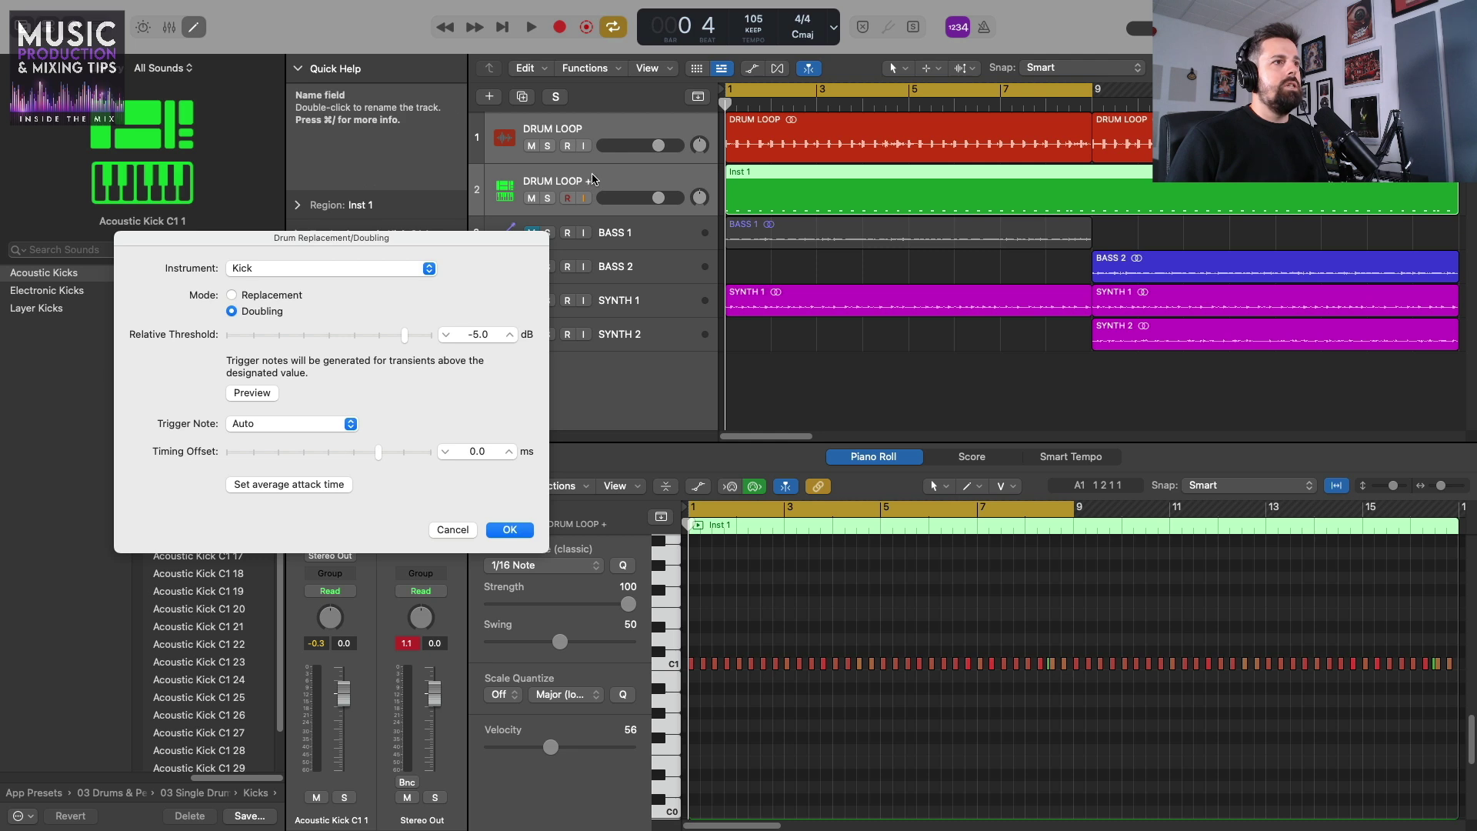
click(623, 232)
click(586, 190)
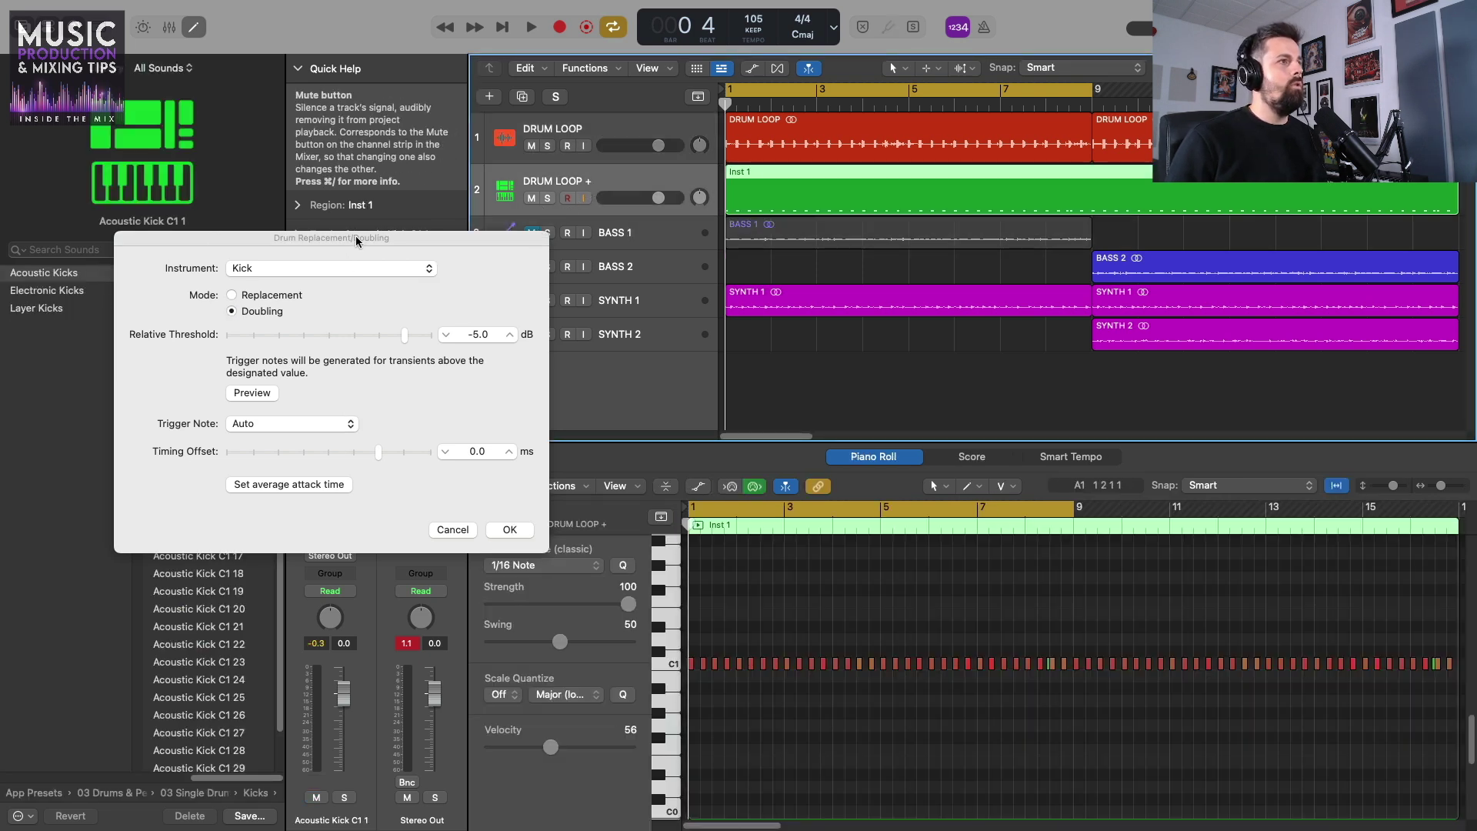
drag(357, 241, 322, 141)
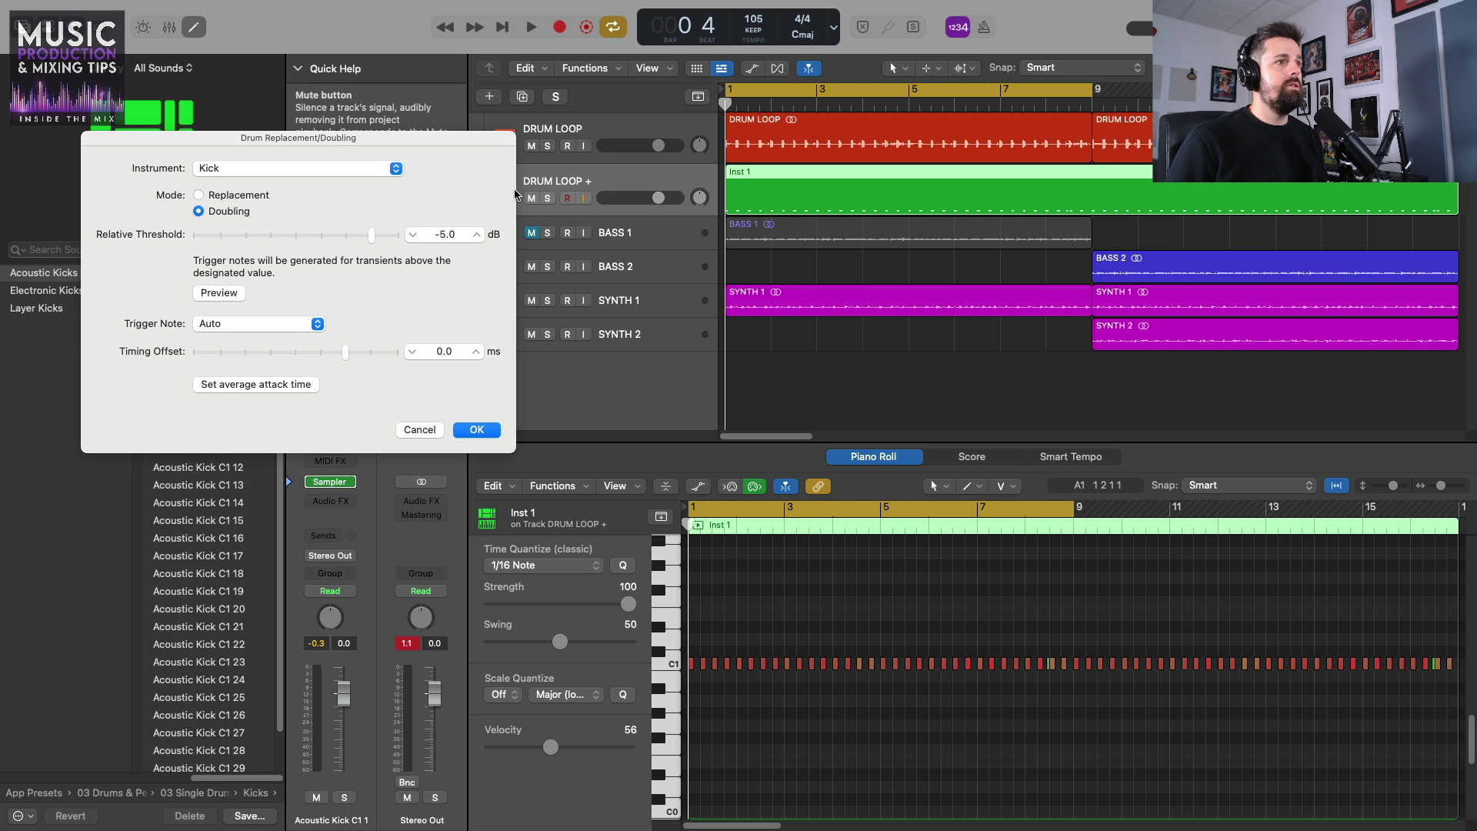
click(547, 198)
key(space)
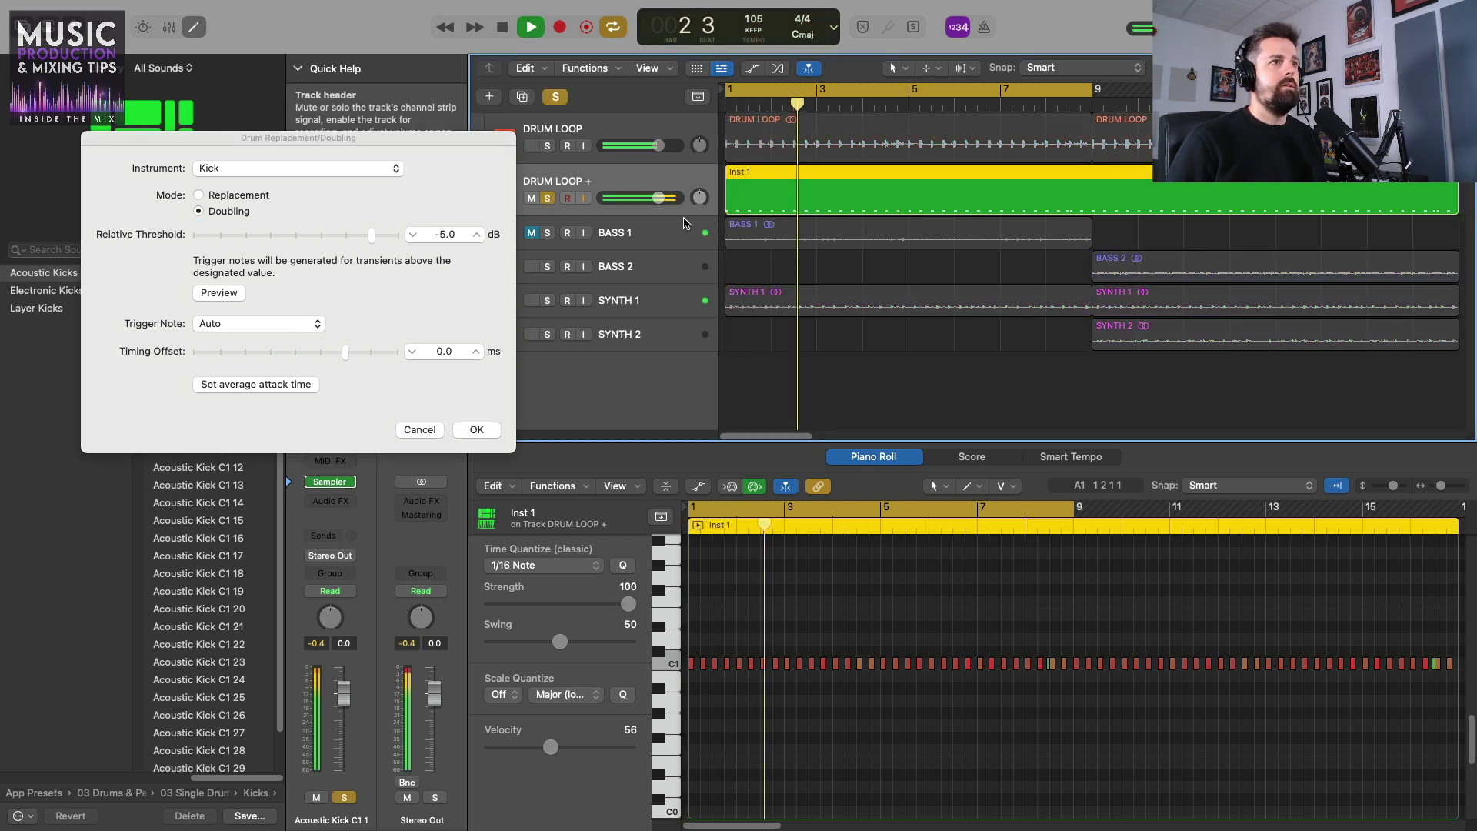
click(547, 198)
key(space)
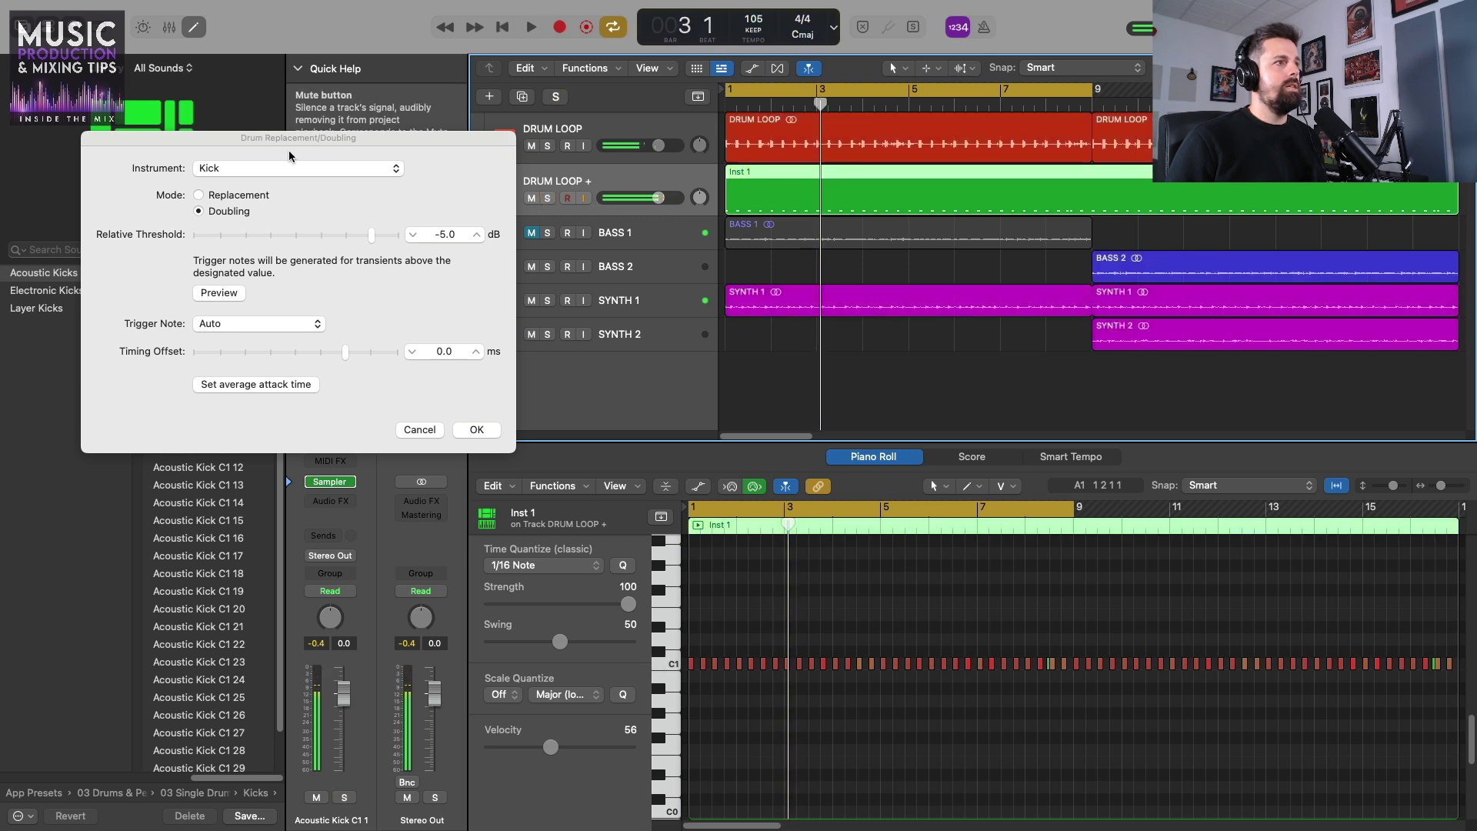
drag(321, 142, 578, 242)
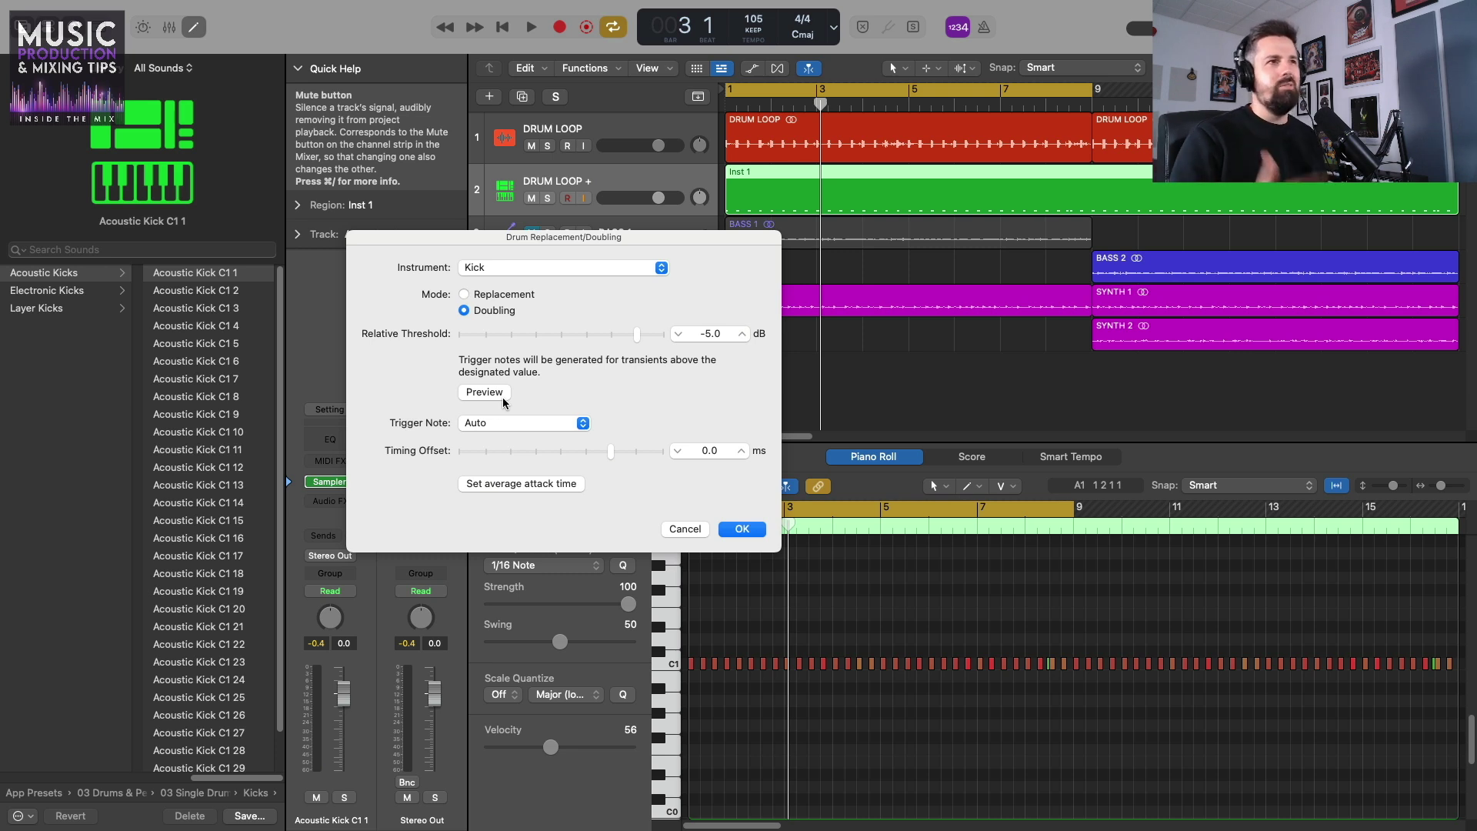
click(485, 392)
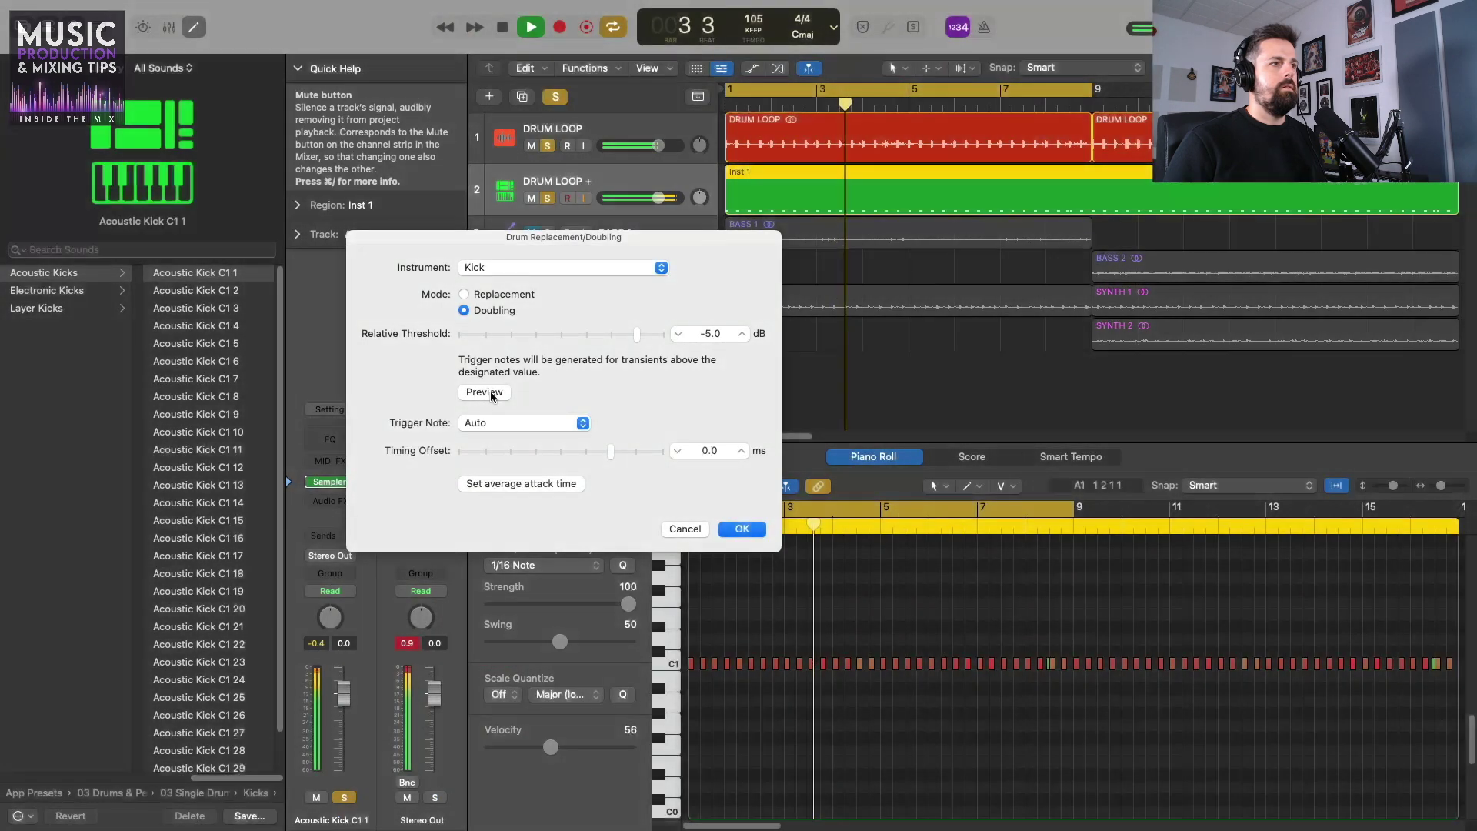
click(485, 392)
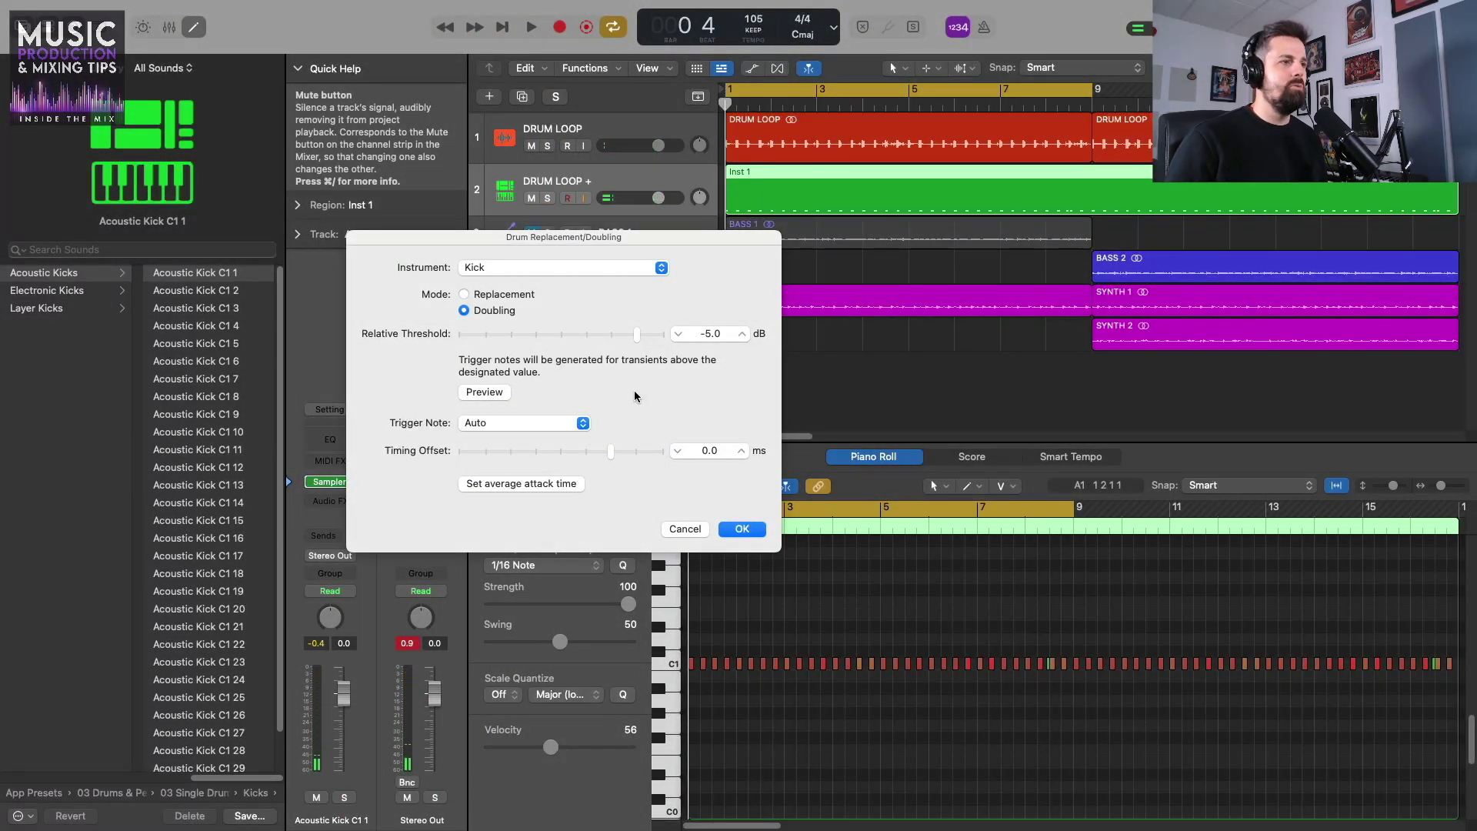
click(538, 428)
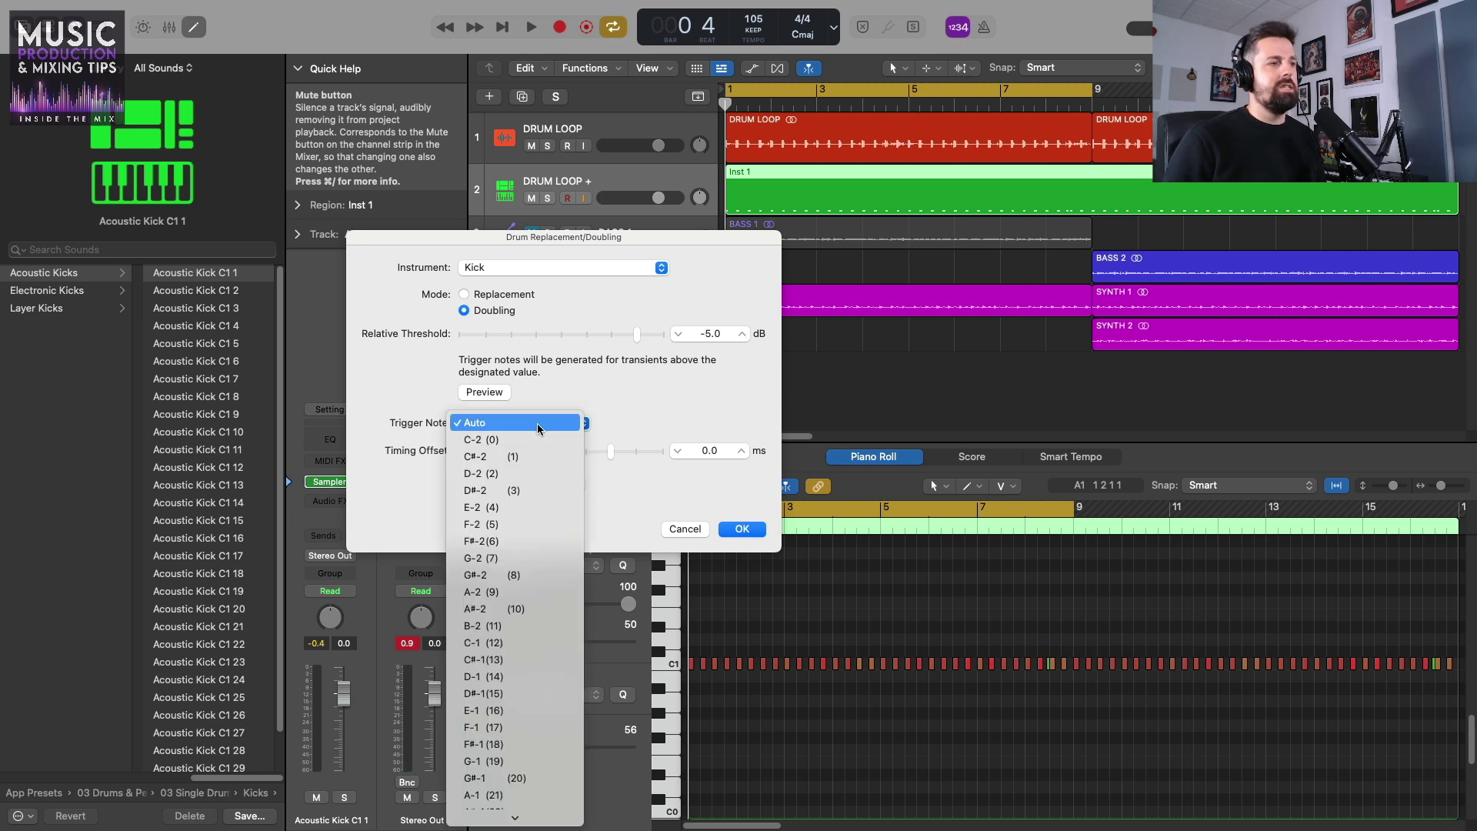
scroll(538, 477, down, 10)
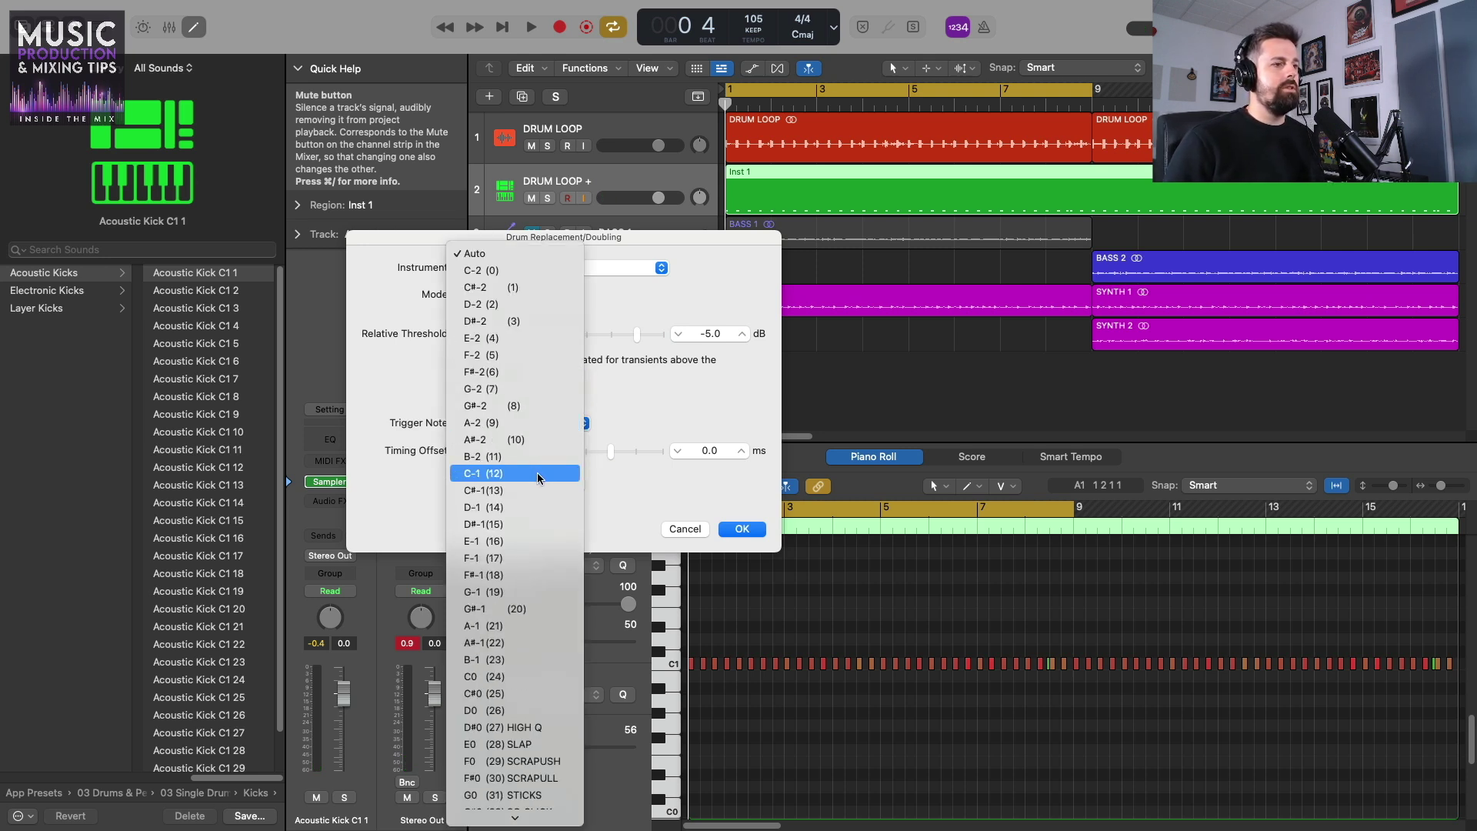
scroll(539, 478, down, 3)
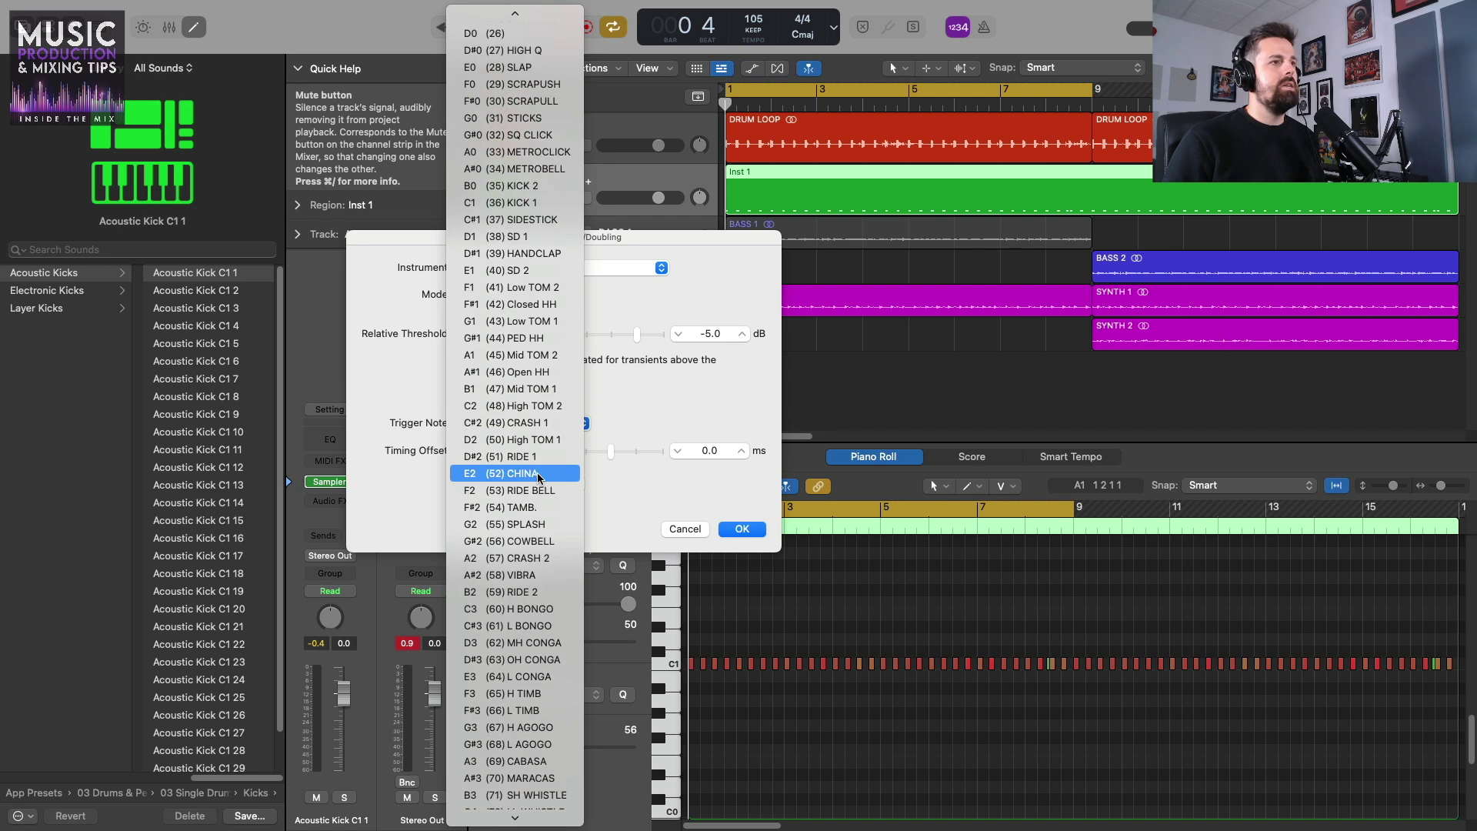
scroll(539, 474, up, 4)
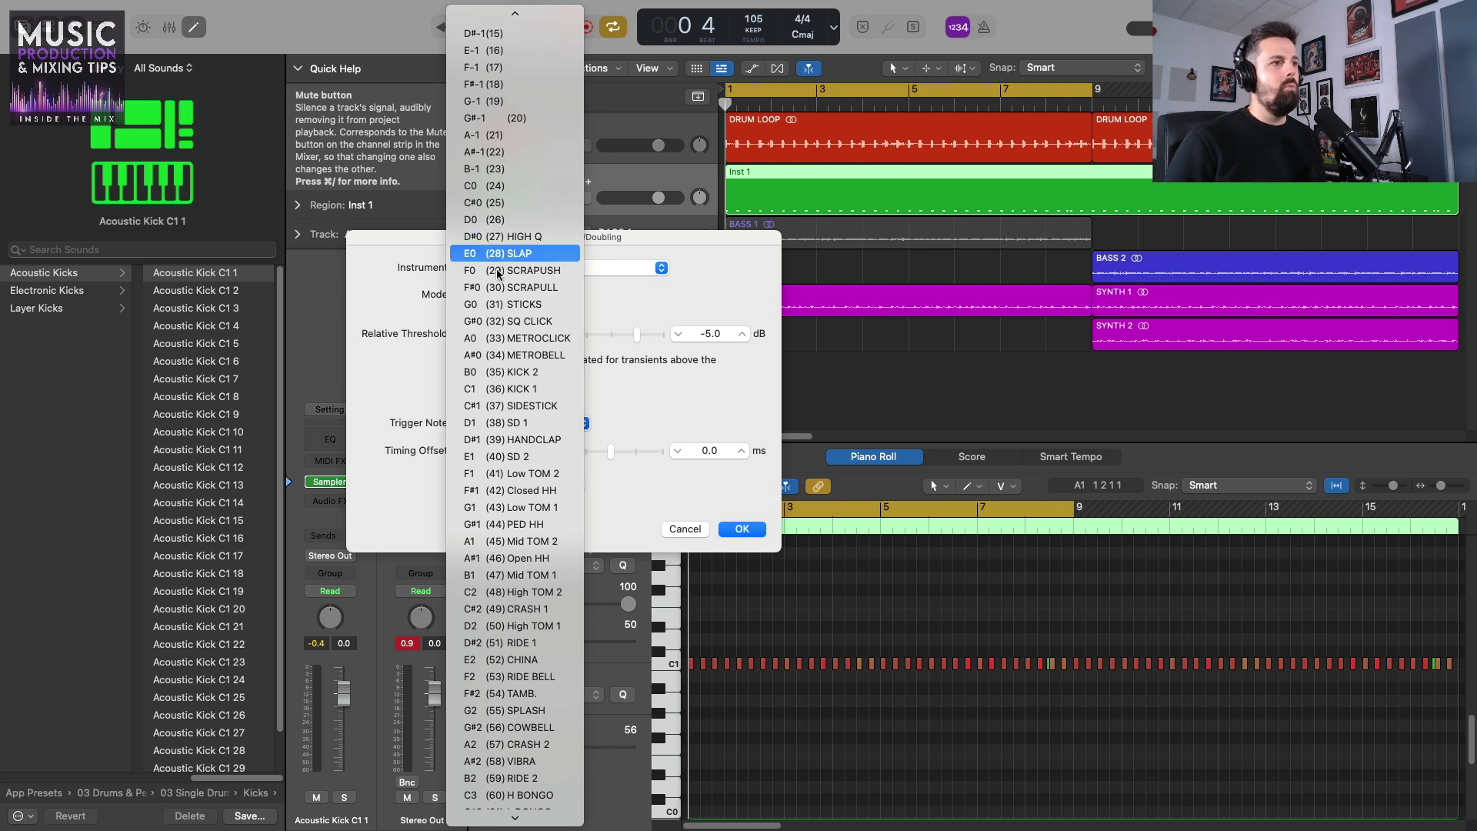
click(744, 285)
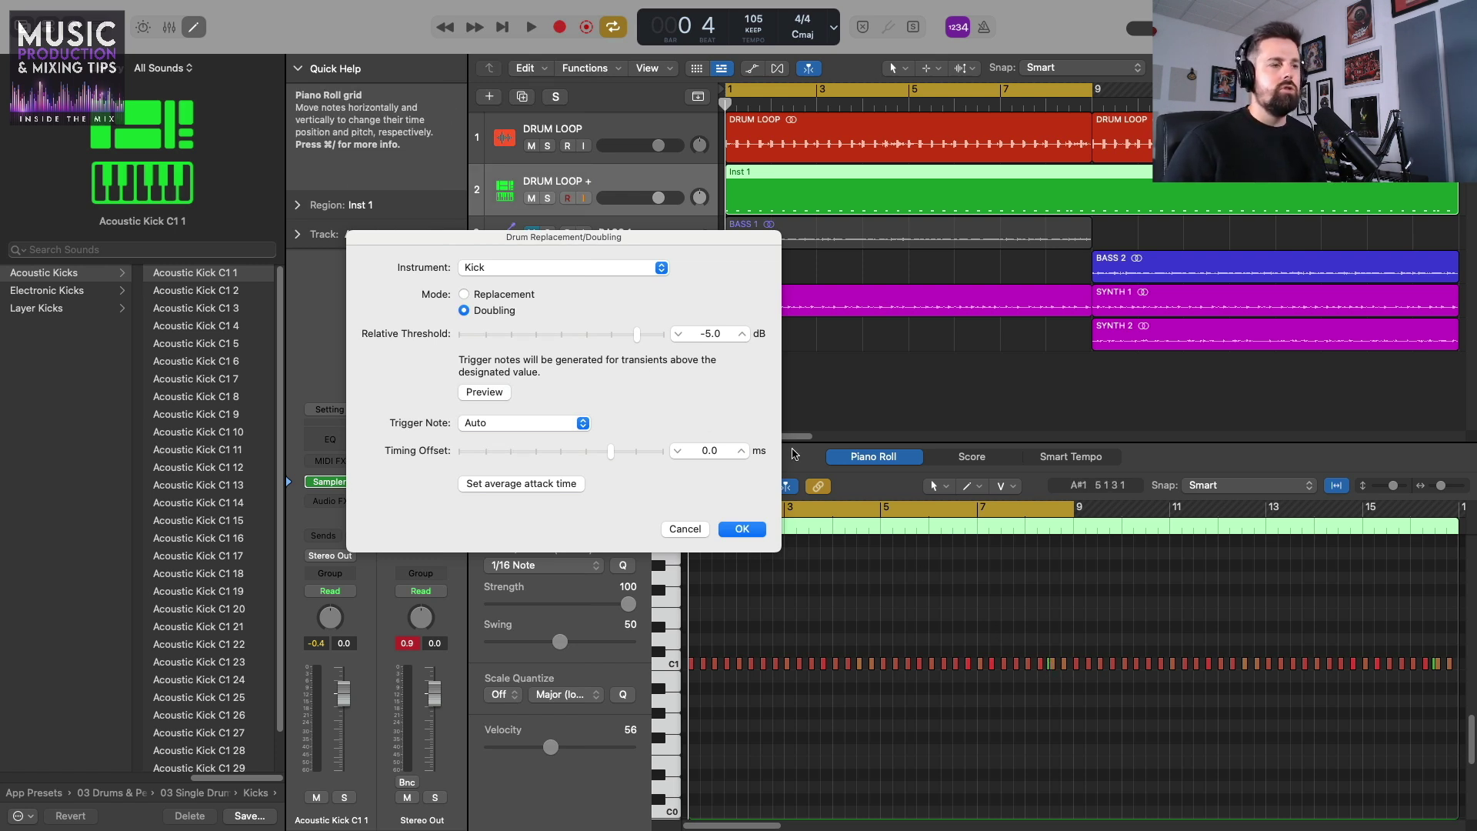
Commit the Kick doubling with the relative threshold at -4.4 dB
drag(637, 337, 639, 338)
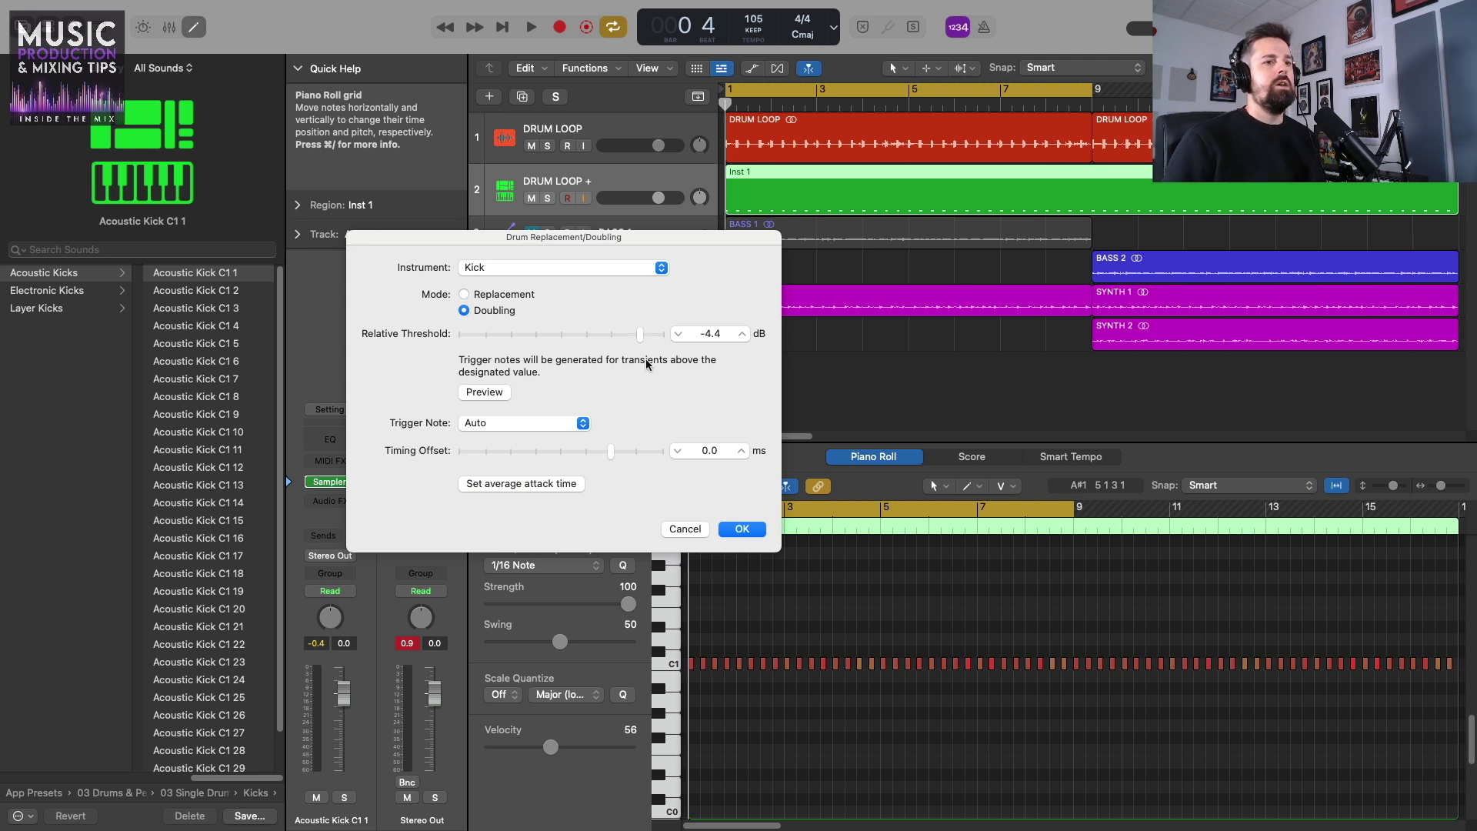
click(743, 531)
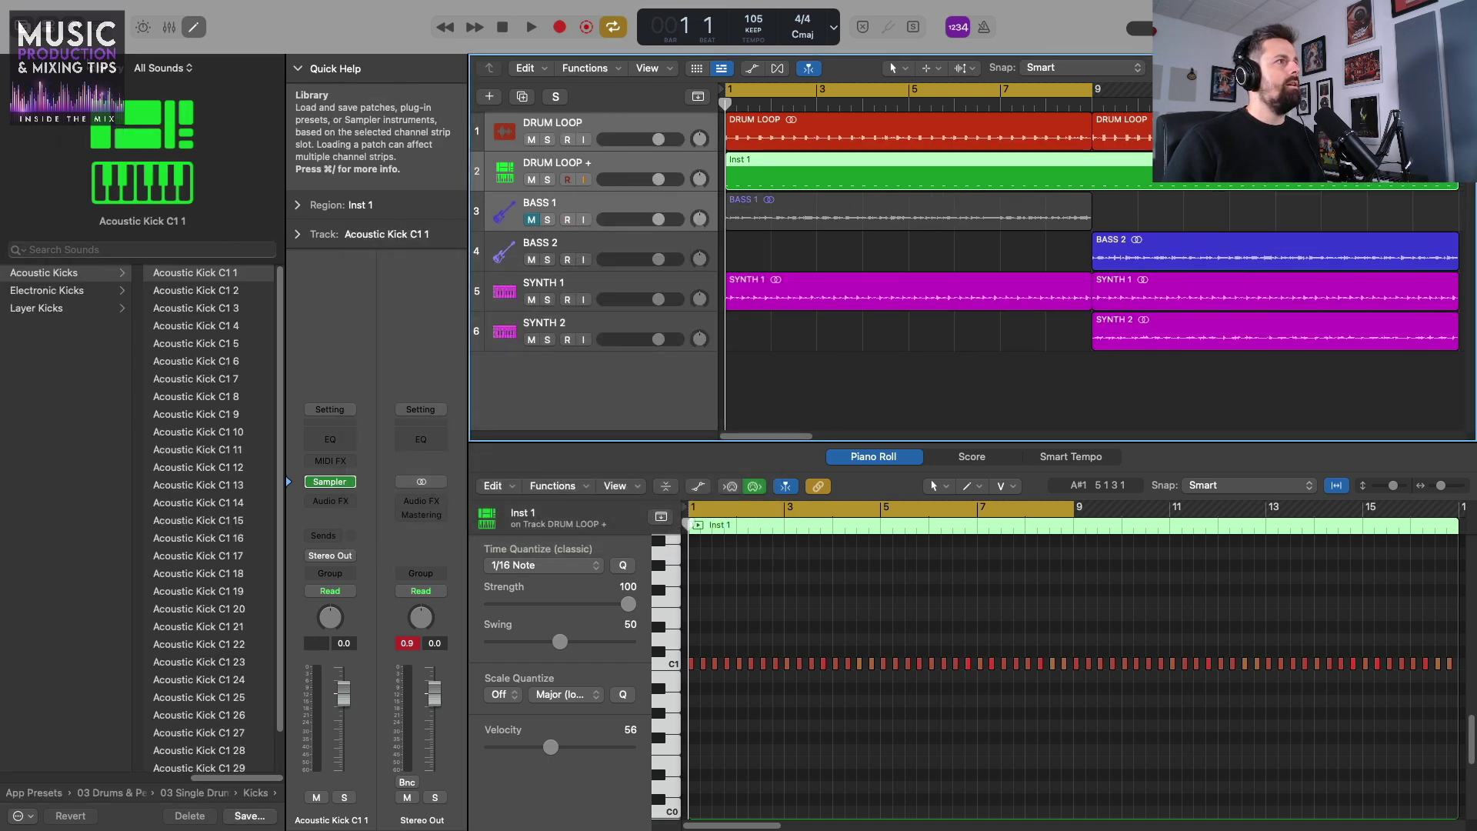
Hide the Library with Y, then reselect the DRUM LOOP + track after selecting BASS 2
key(y)
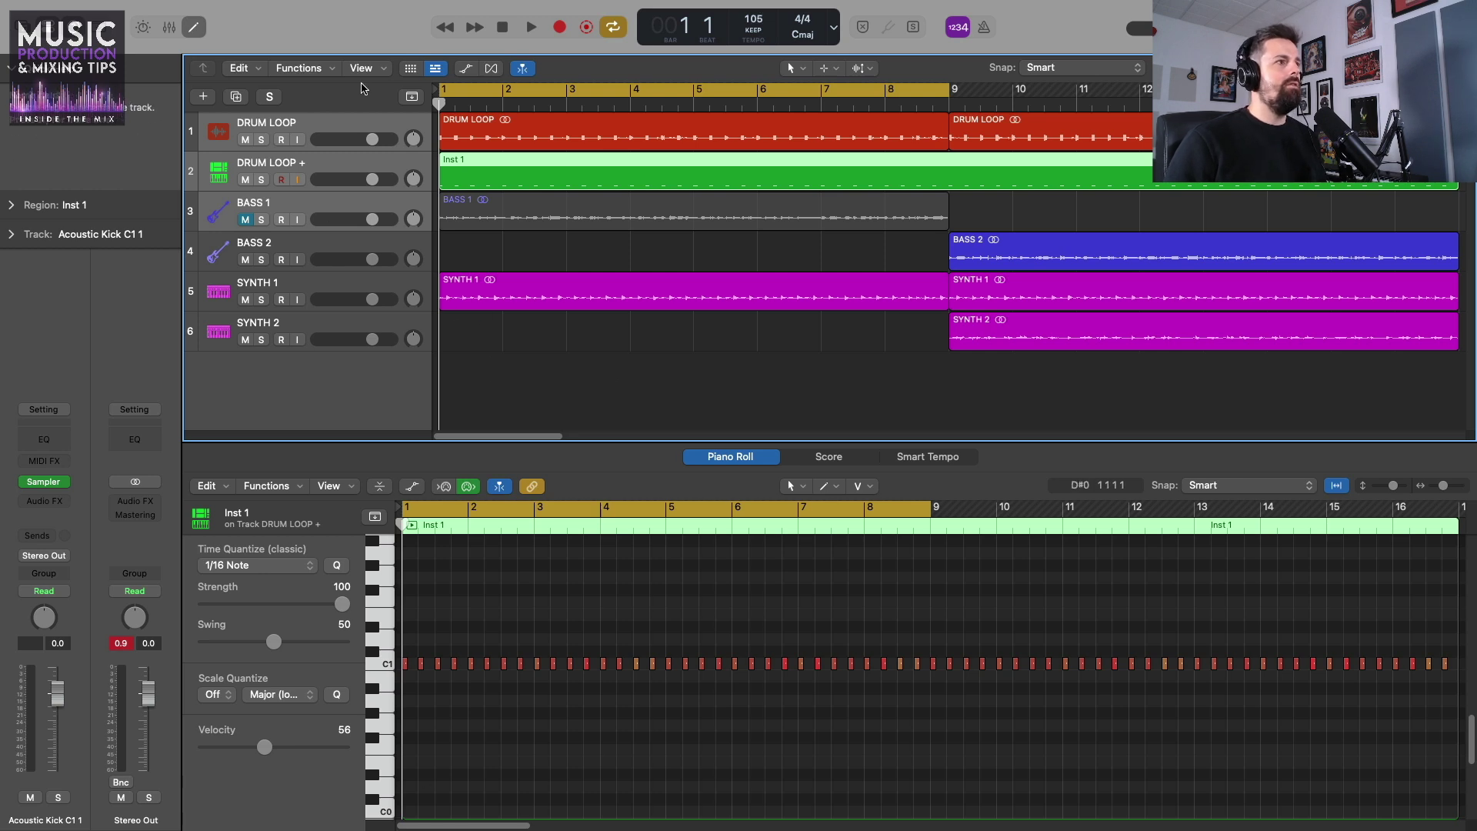
click(371, 246)
click(334, 166)
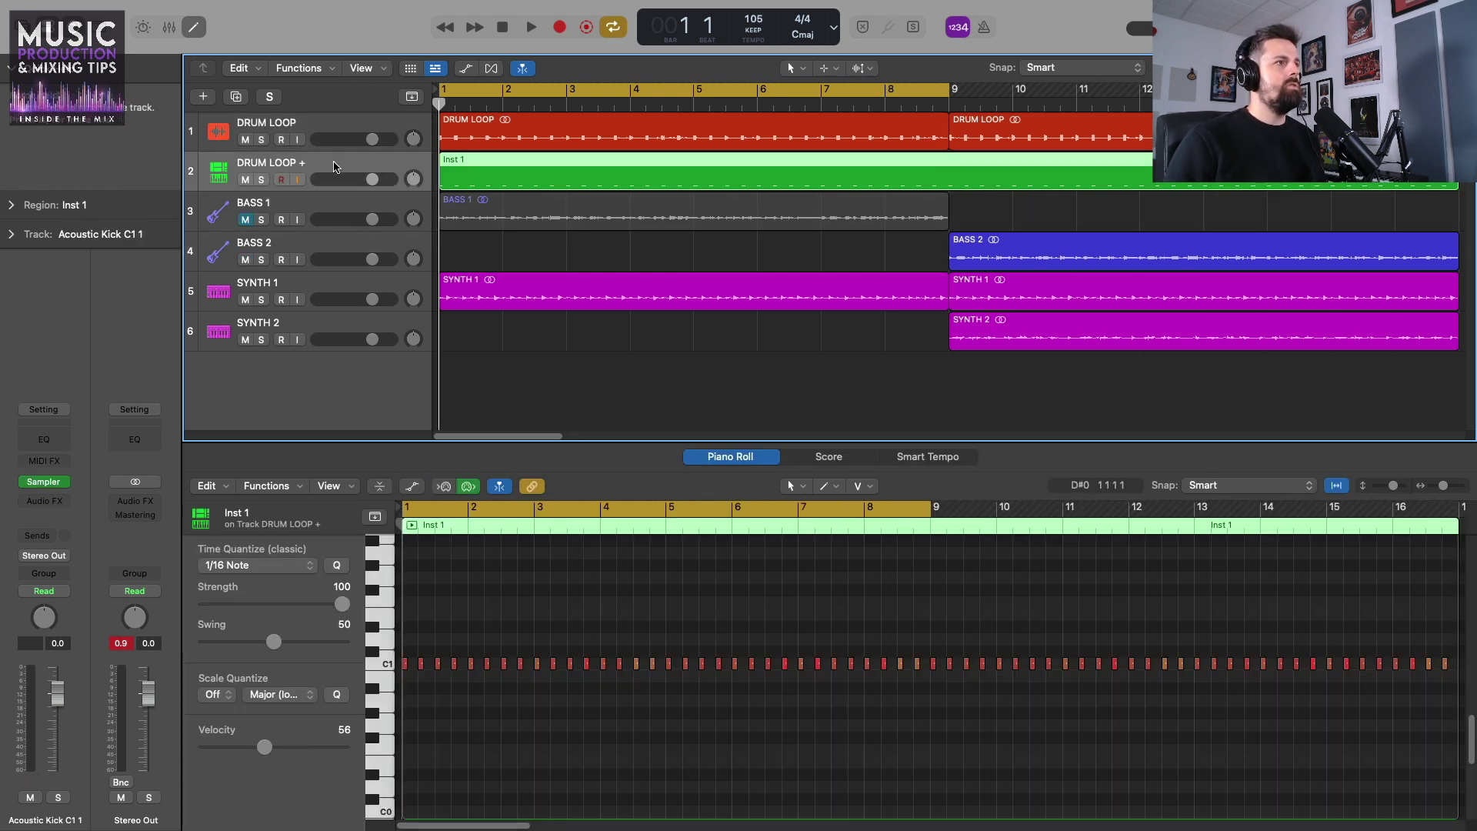